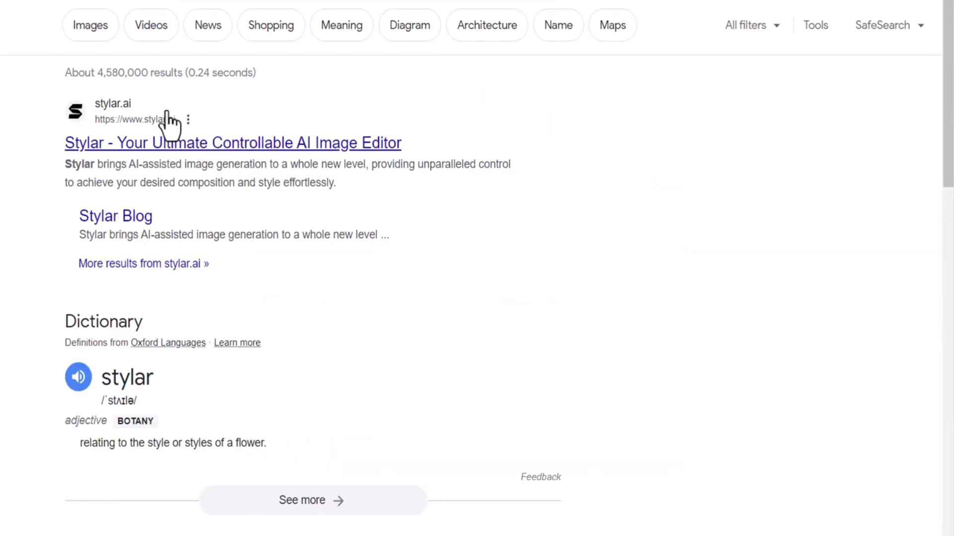
# Open the Stylar website and start a free sign-up to get a new 1536 × 1536 project
pyautogui.click(120, 108)
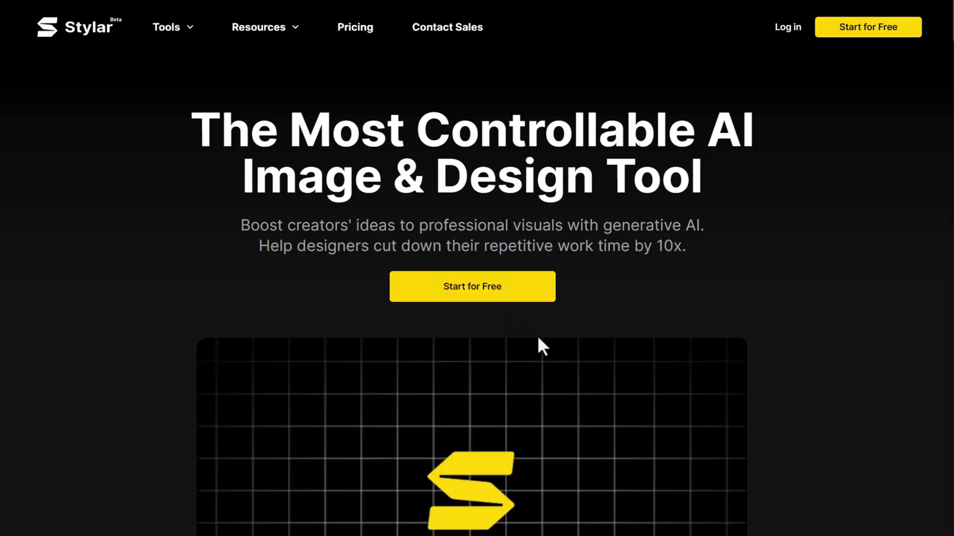
pyautogui.click(516, 301)
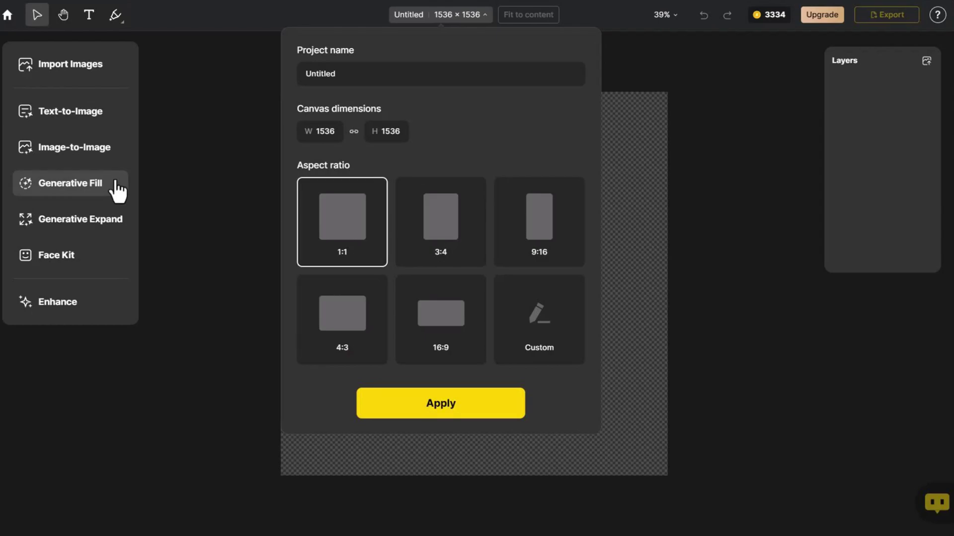
# Keep the 1:1 square canvas and upload the beach portrait as Layer 1
pyautogui.click(390, 404)
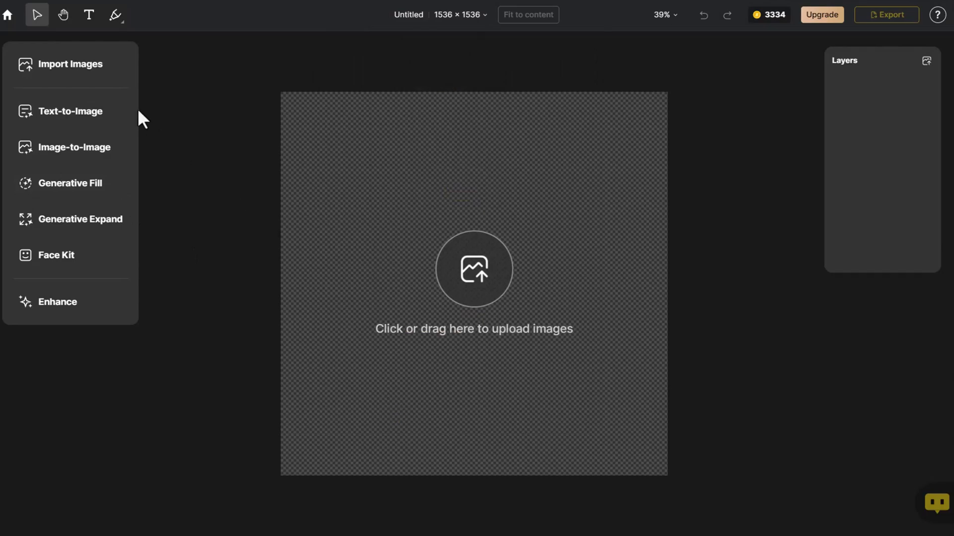
pyautogui.click(71, 64)
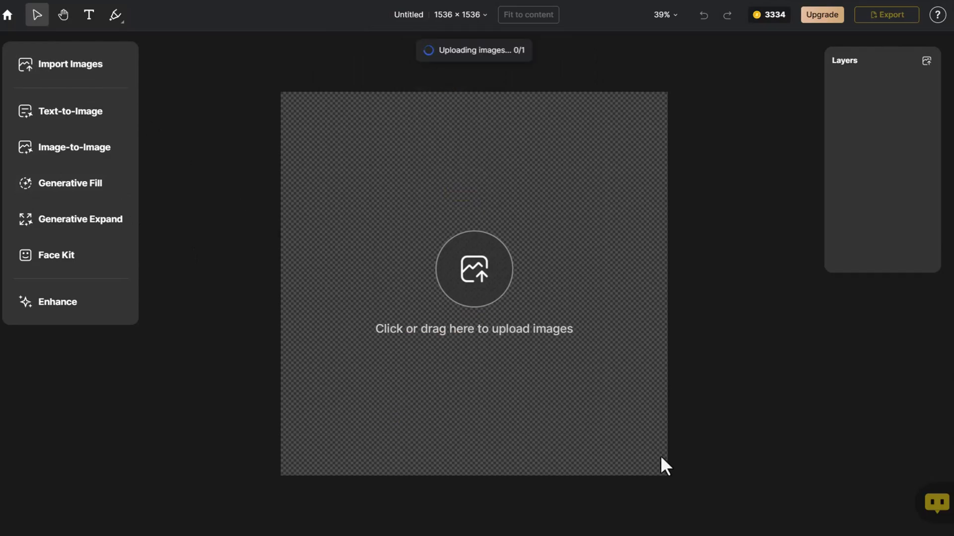
pyautogui.click(246, 385)
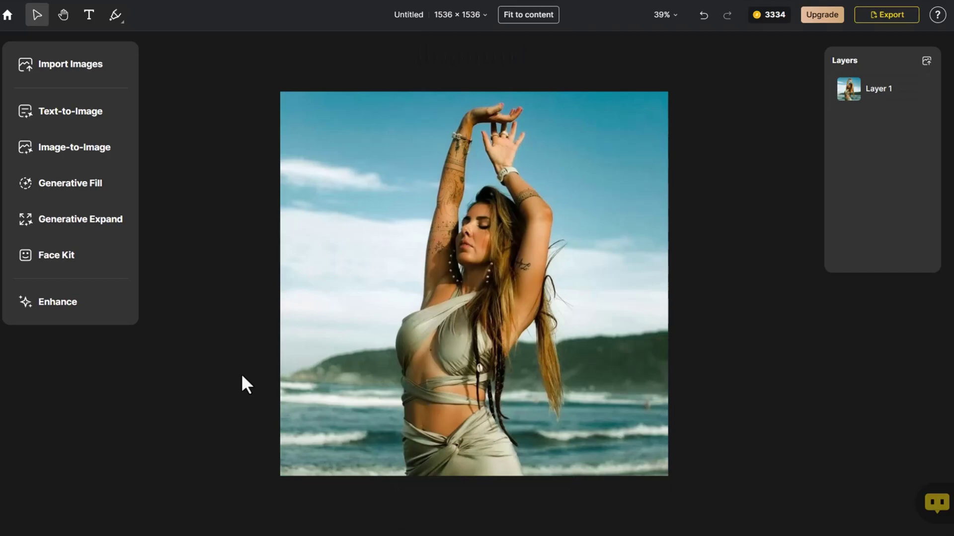
pyautogui.click(126, 224)
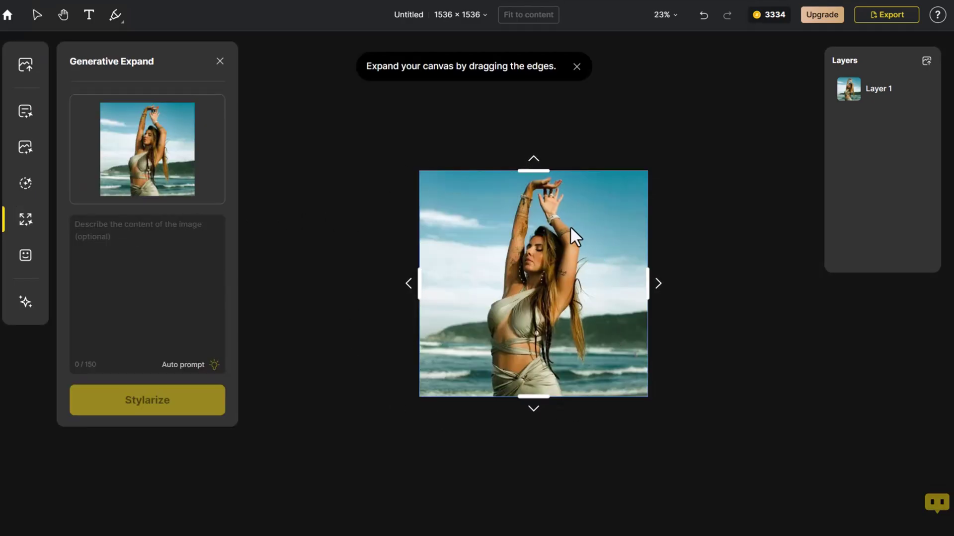
pyautogui.moveTo(534, 172); pyautogui.dragTo(530, 132)
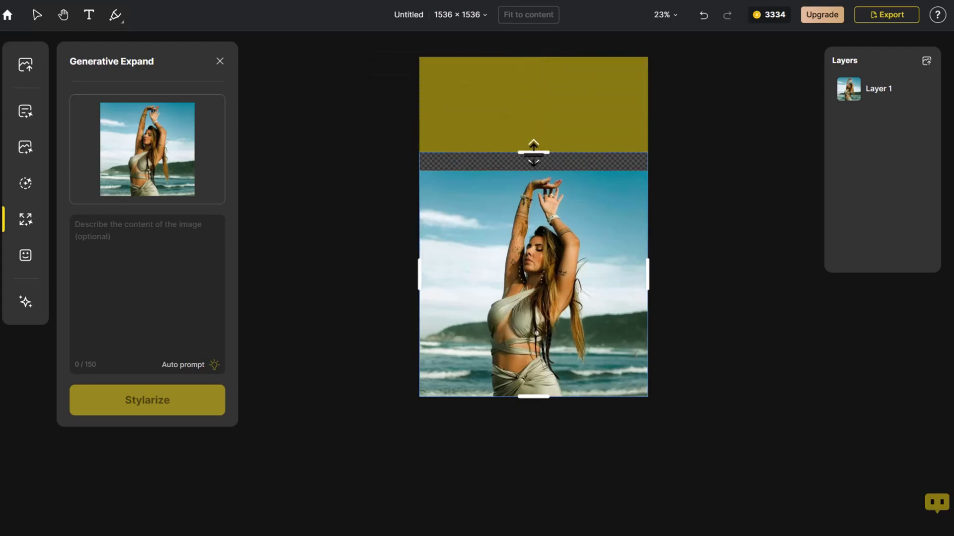
pyautogui.moveTo(530, 133); pyautogui.dragTo(540, 184)
pyautogui.moveTo(420, 284)
pyautogui.mouseDown()
pyautogui.moveTo(286, 294)
pyautogui.moveTo(417, 298)
pyautogui.mouseUp()
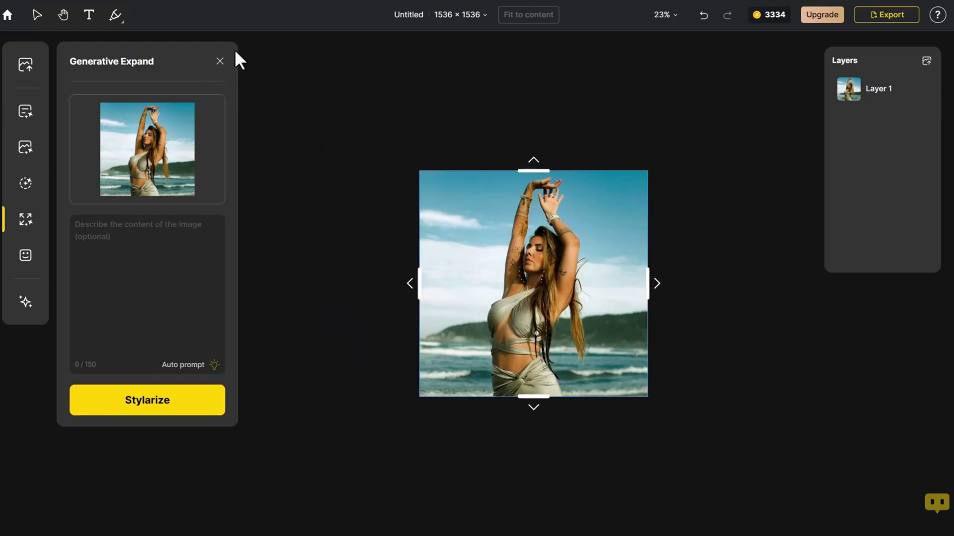
pyautogui.click(219, 60)
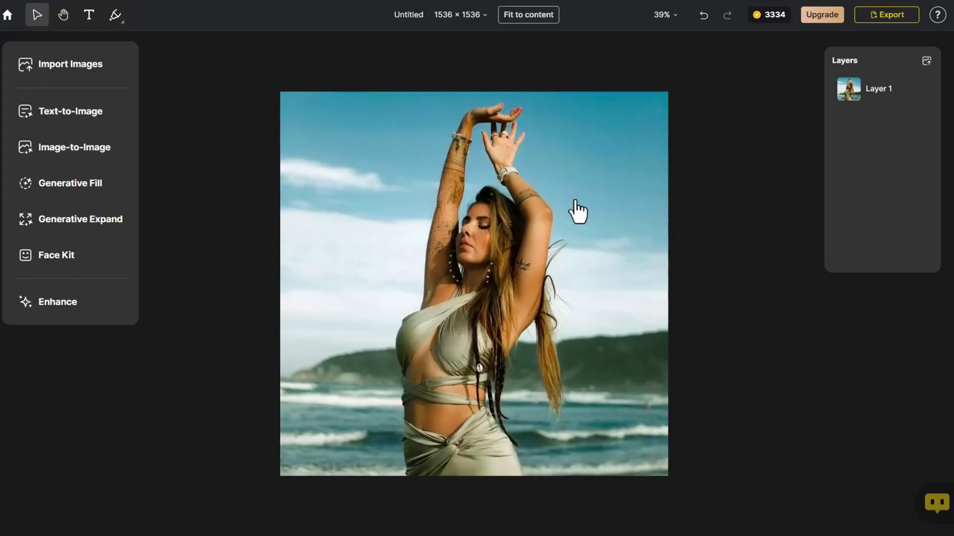
# Extend the beach photo's expansion area on all four sides and generate an auto prompt
pyautogui.click(118, 222)
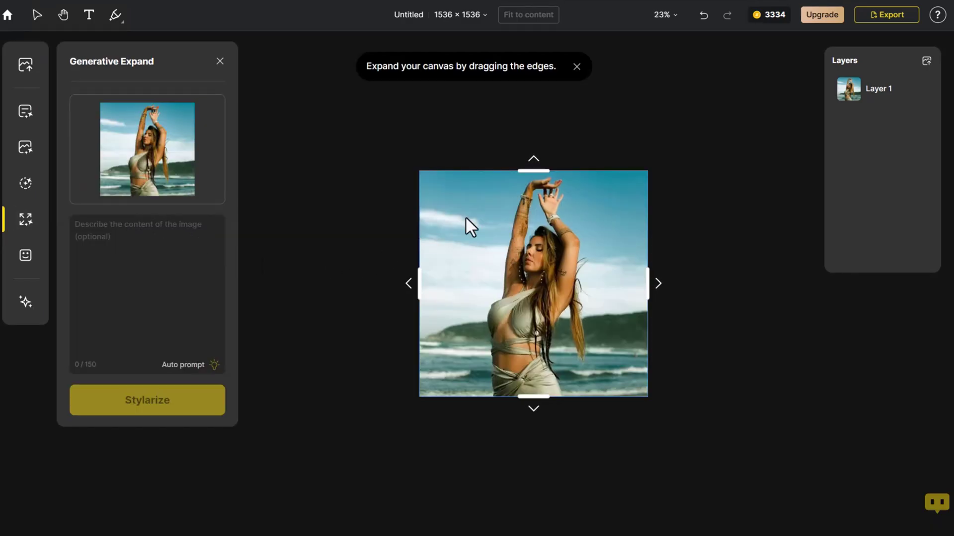
pyautogui.moveTo(535, 171); pyautogui.dragTo(533, 109)
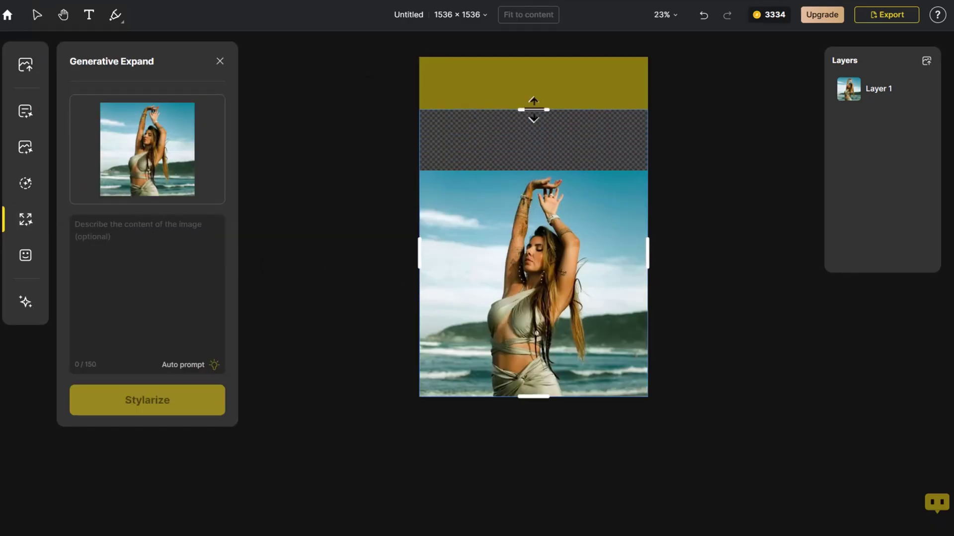
pyautogui.moveTo(534, 397); pyautogui.dragTo(548, 470)
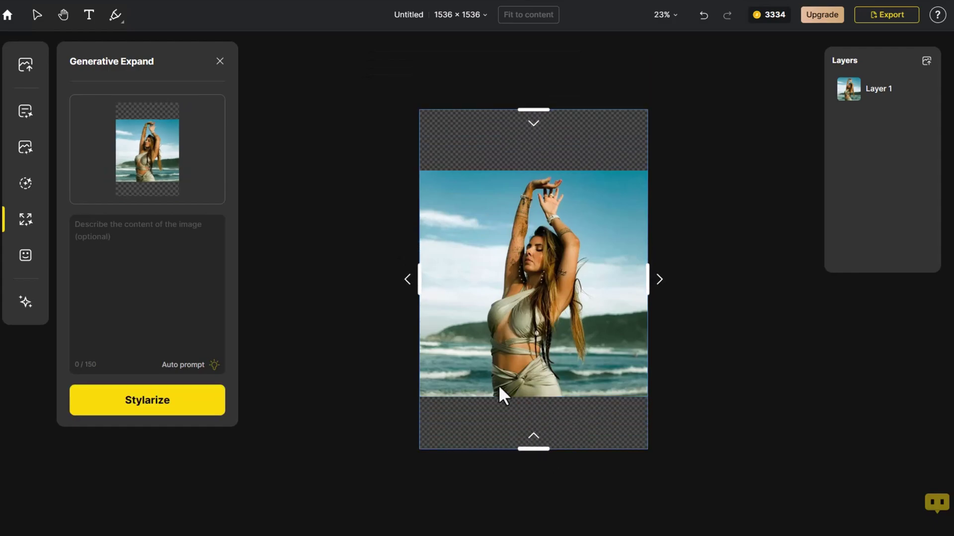
pyautogui.moveTo(417, 278); pyautogui.dragTo(356, 263)
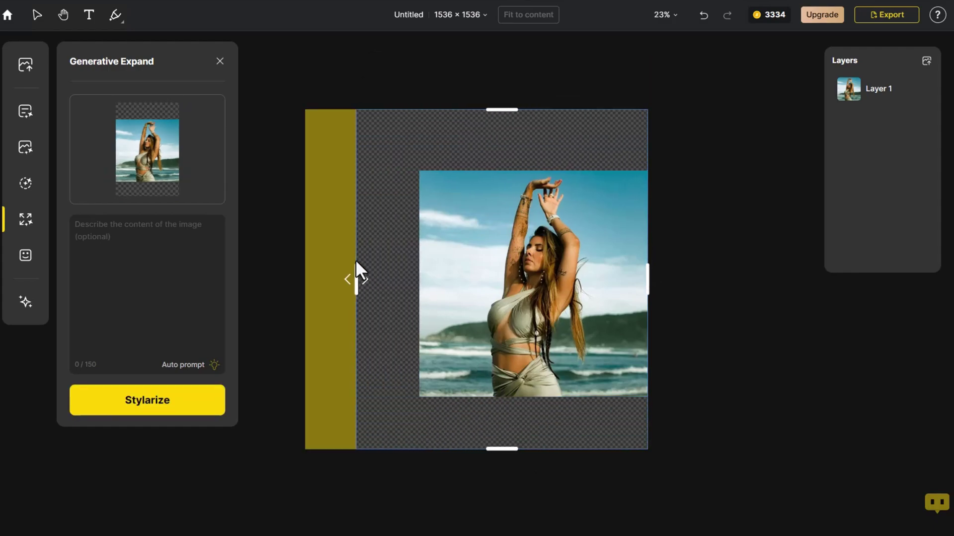
pyautogui.moveTo(639, 280); pyautogui.dragTo(734, 277)
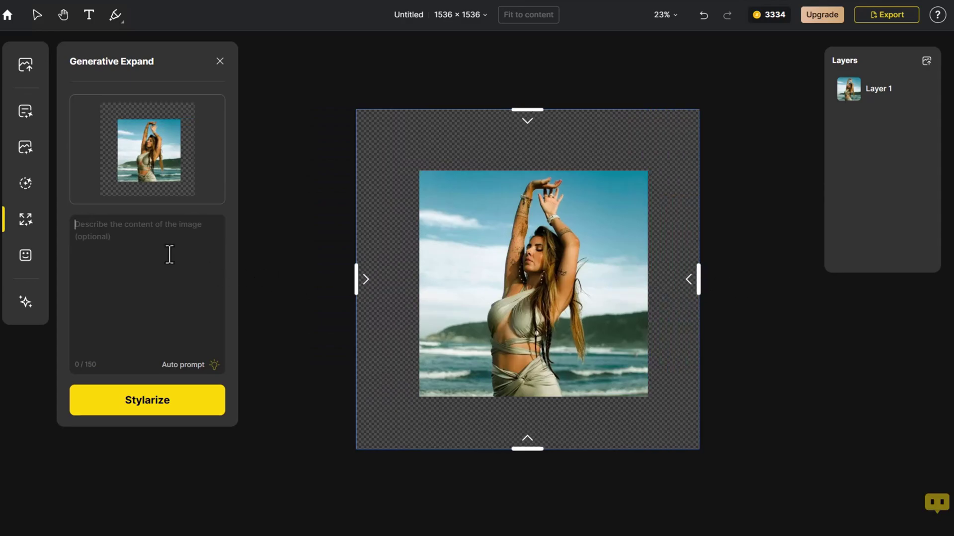
pyautogui.click(190, 367)
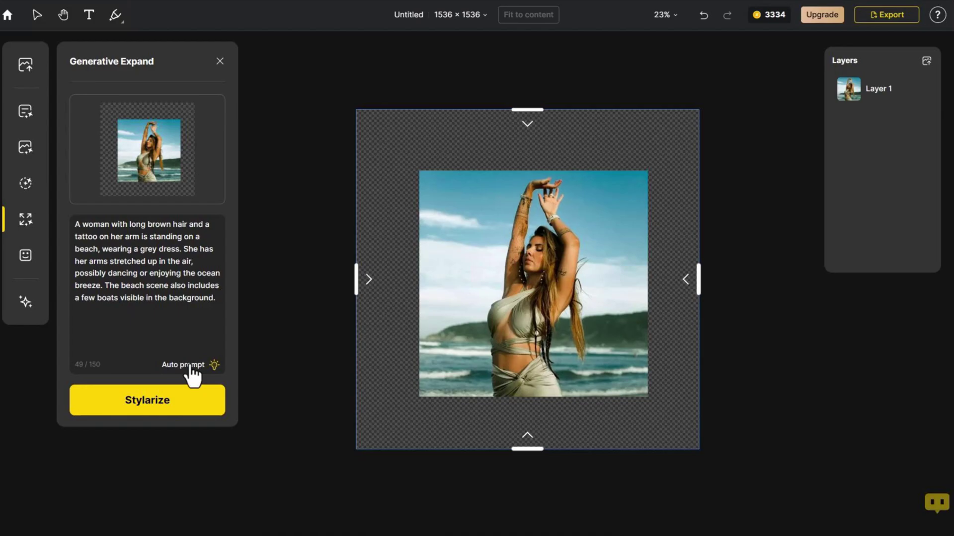
# Generate the beach expansion with Stylarize and place the first result as Layer 2
pyautogui.click(188, 400)
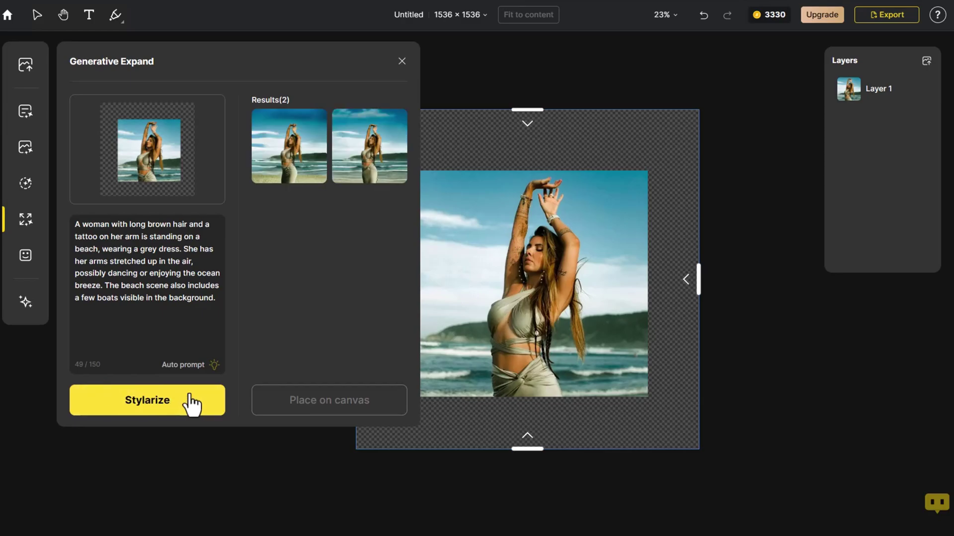
pyautogui.moveTo(370, 146)
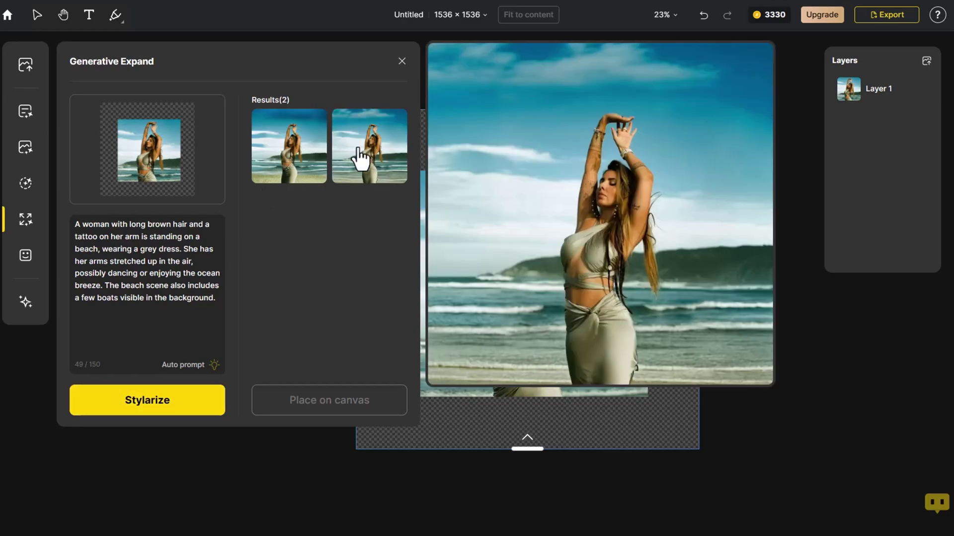
pyautogui.click(291, 145)
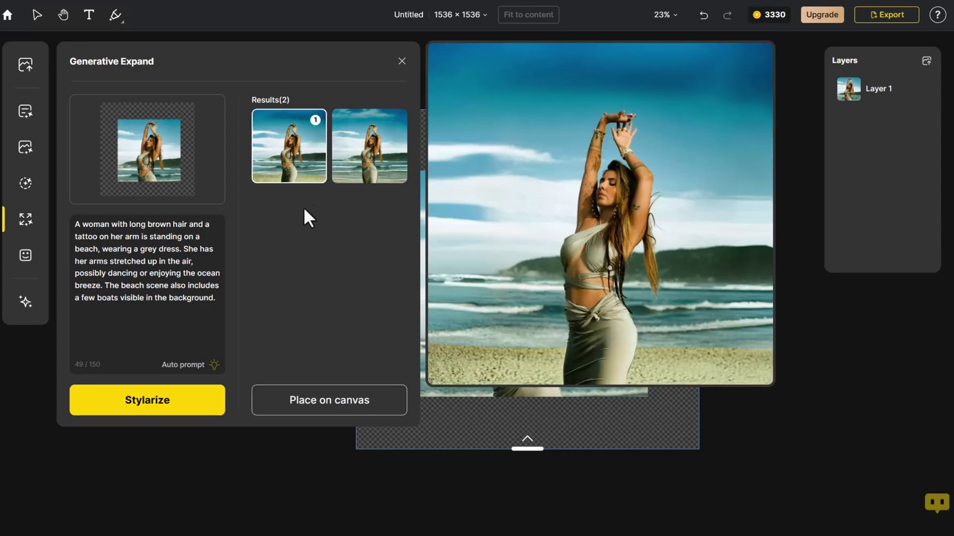
pyautogui.click(341, 403)
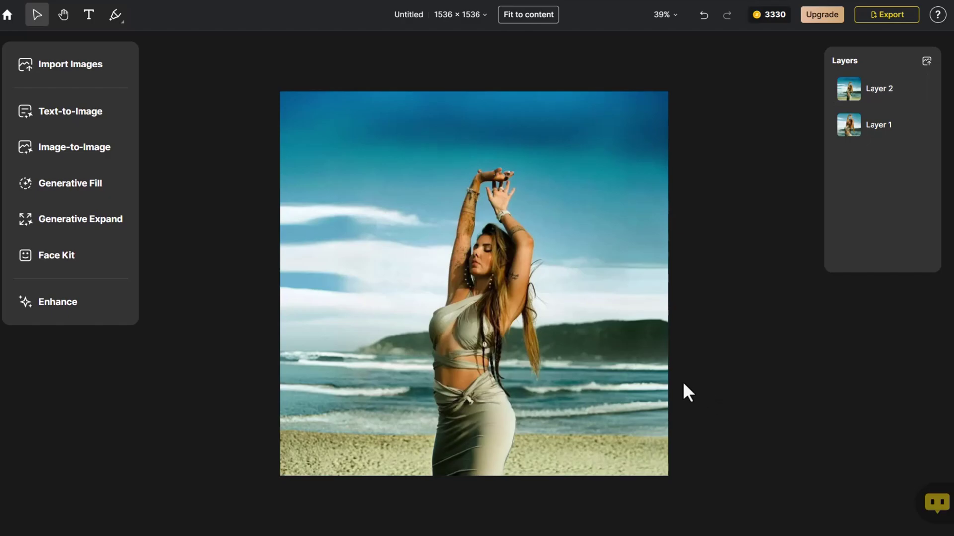
# Upload the castle image as Layer 3 and extend its area up, left and right
pyautogui.click(120, 73)
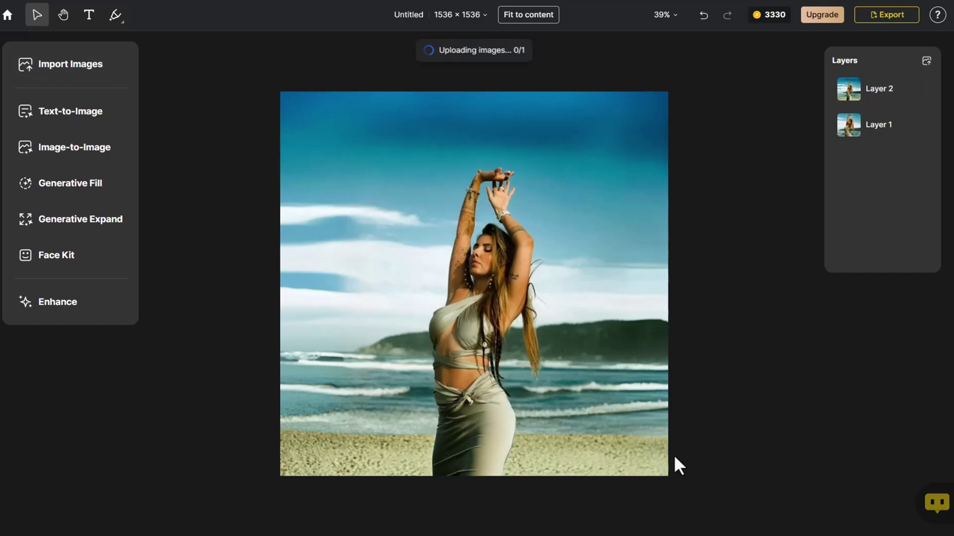
pyautogui.click(222, 359)
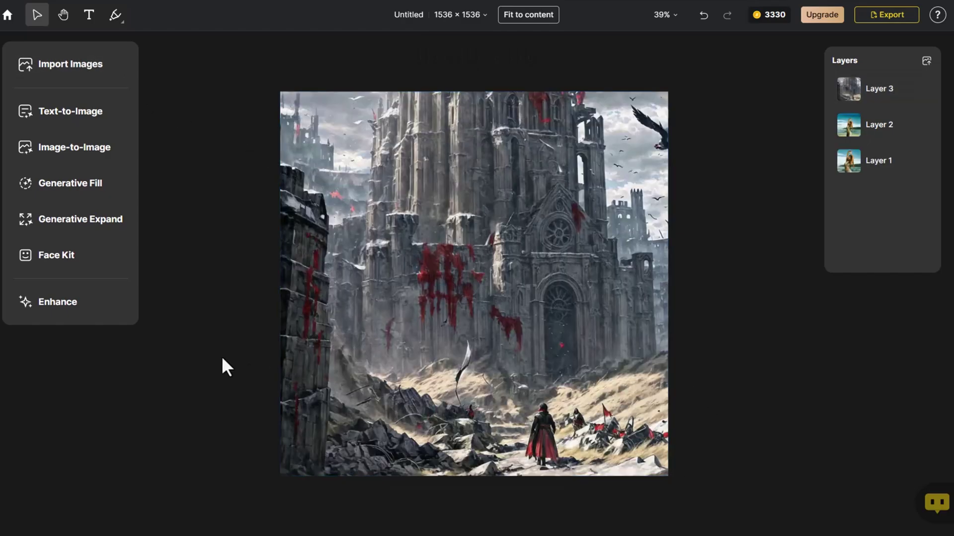
pyautogui.click(119, 223)
pyautogui.moveTo(608, 192); pyautogui.dragTo(604, 84)
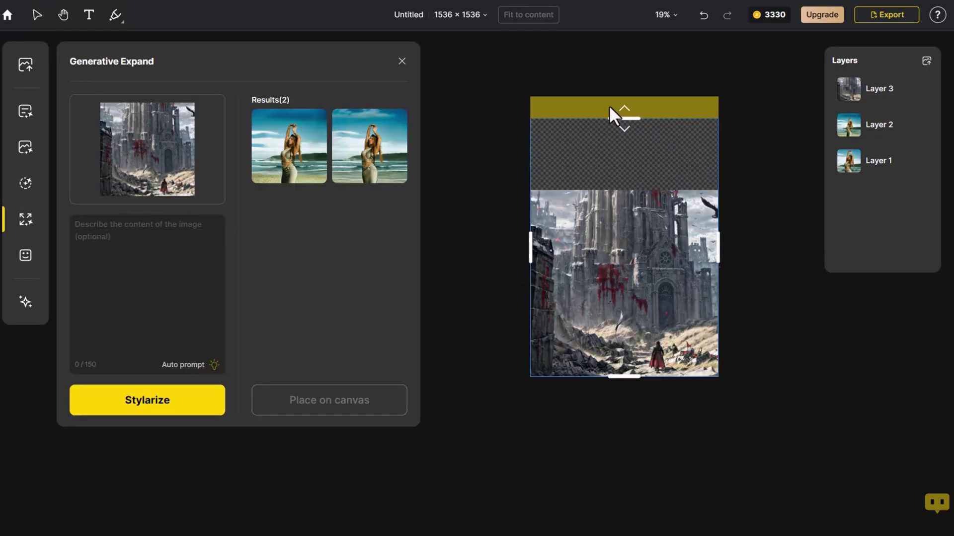
pyautogui.moveTo(530, 237); pyautogui.dragTo(481, 245)
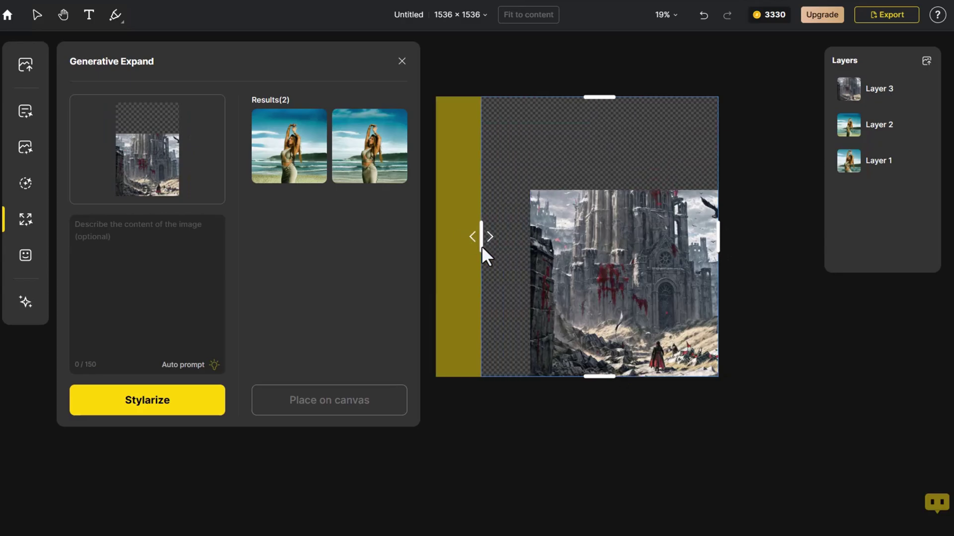
pyautogui.moveTo(719, 238); pyautogui.dragTo(763, 241)
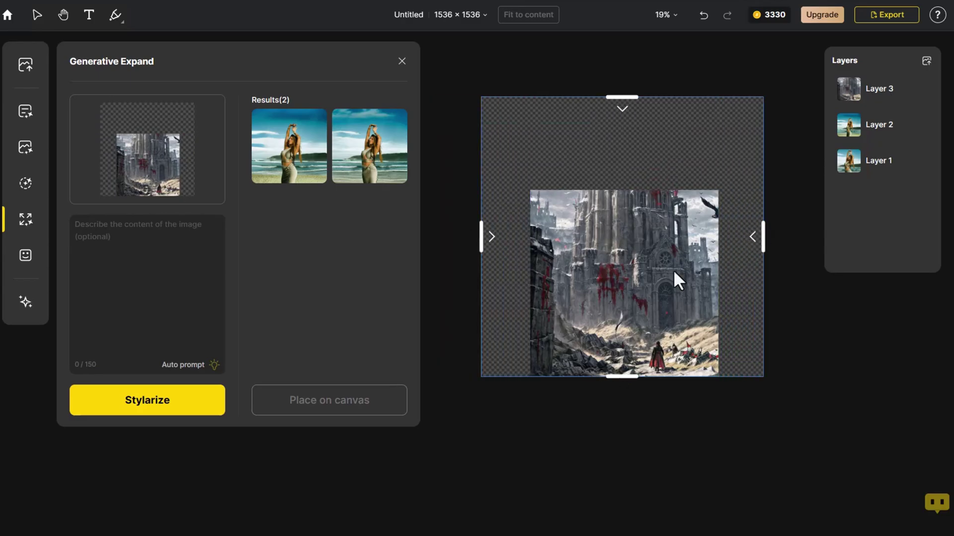
# Auto-prompt and generate the castle expansion, placing the second result as Layer 4
pyautogui.click(215, 368)
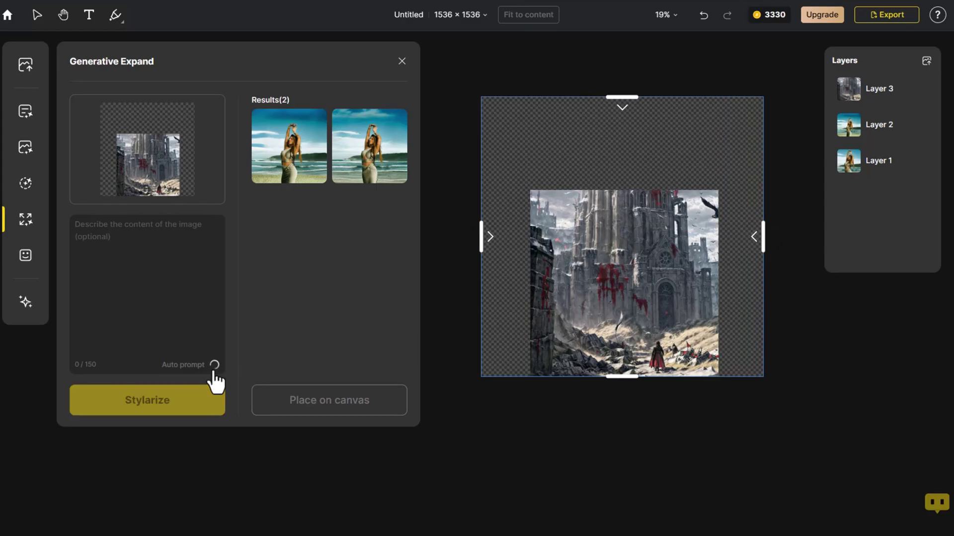
pyautogui.click(208, 403)
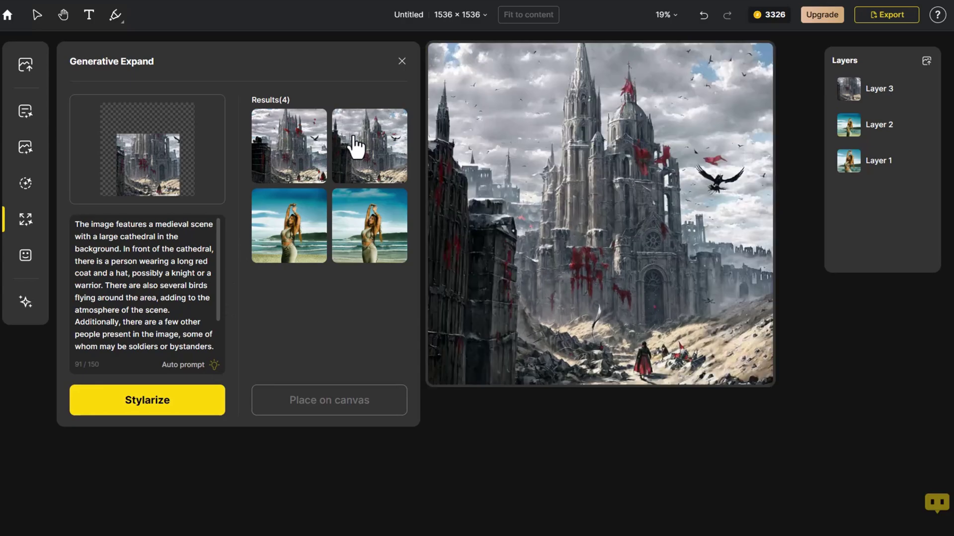
pyautogui.click(365, 148)
pyautogui.click(389, 409)
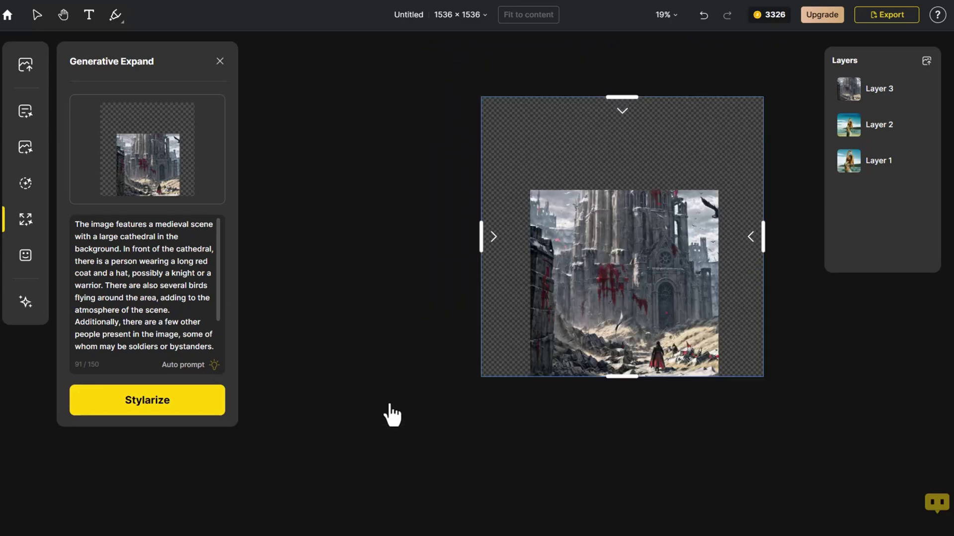
pyautogui.click(705, 376)
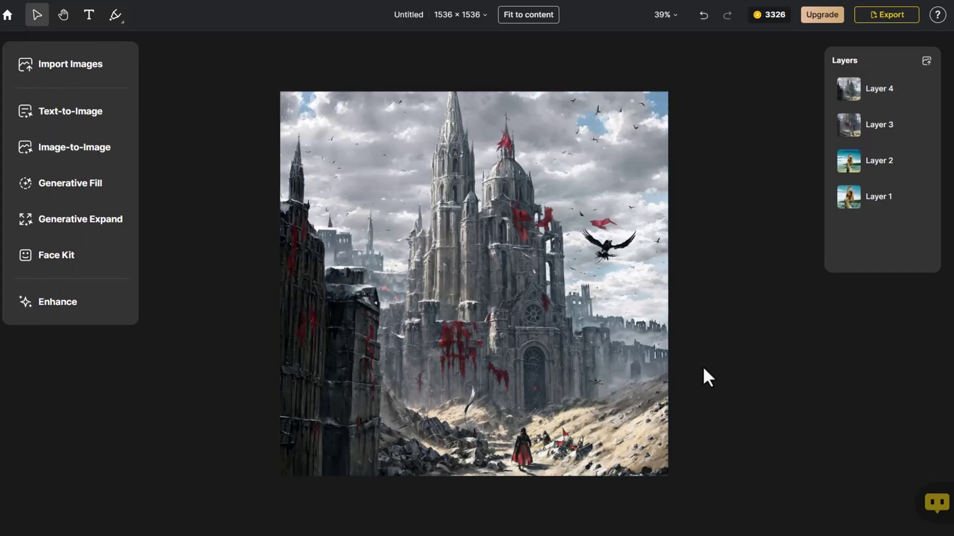
# Import the perfume bottle photo as Layer 5 and deselect it
pyautogui.click(103, 73)
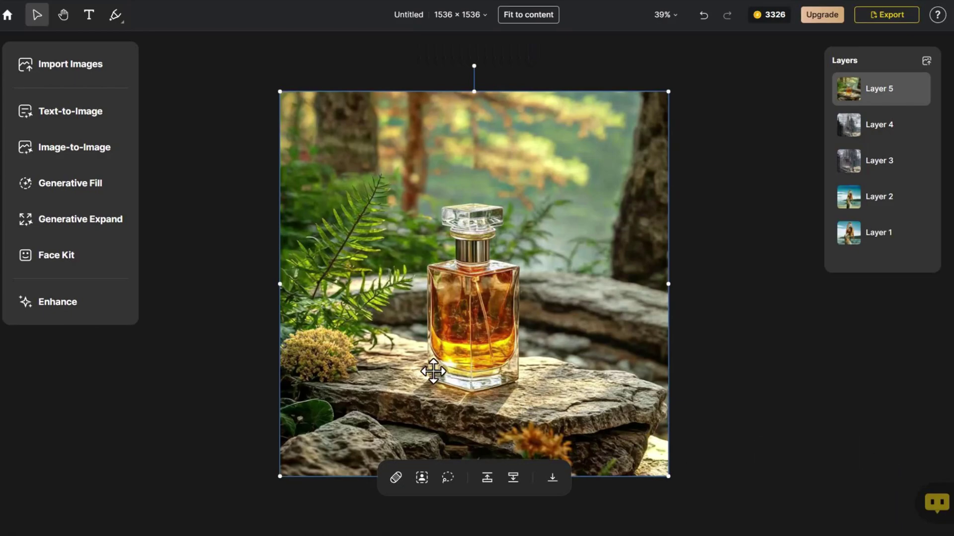
pyautogui.click(265, 318)
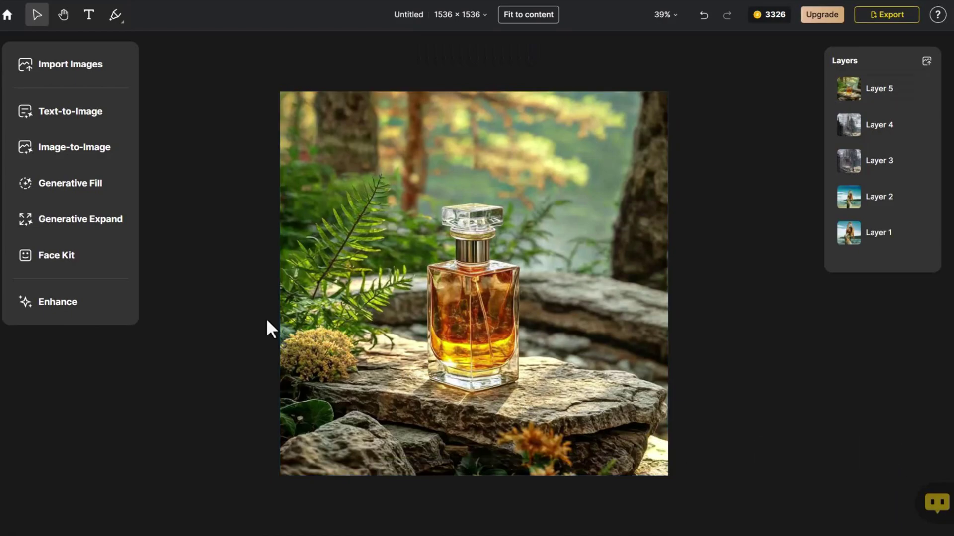
# Extend the perfume photo on all four sides and start a stone-terraces-and-green-plants prompt
pyautogui.click(121, 221)
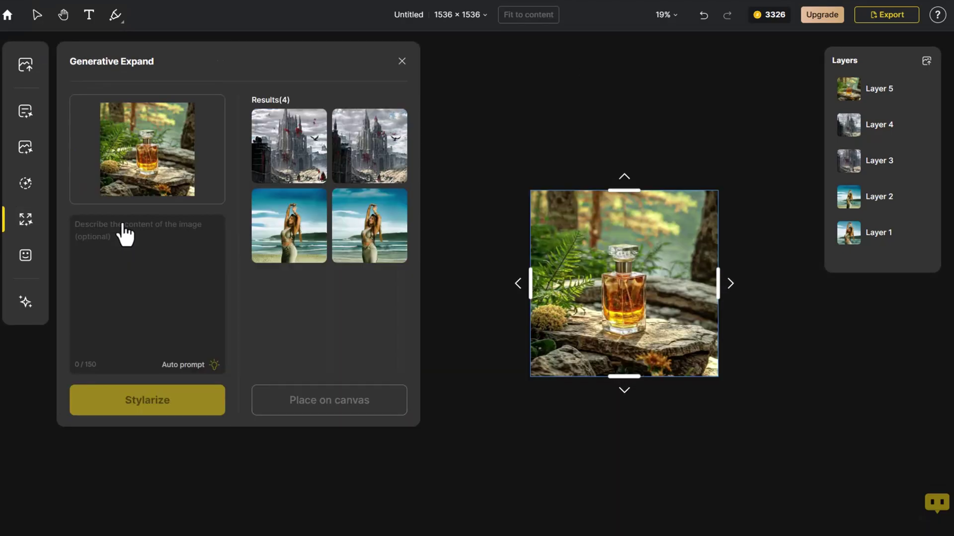
pyautogui.moveTo(624, 191); pyautogui.dragTo(623, 147)
pyautogui.moveTo(530, 261); pyautogui.dragTo(482, 253)
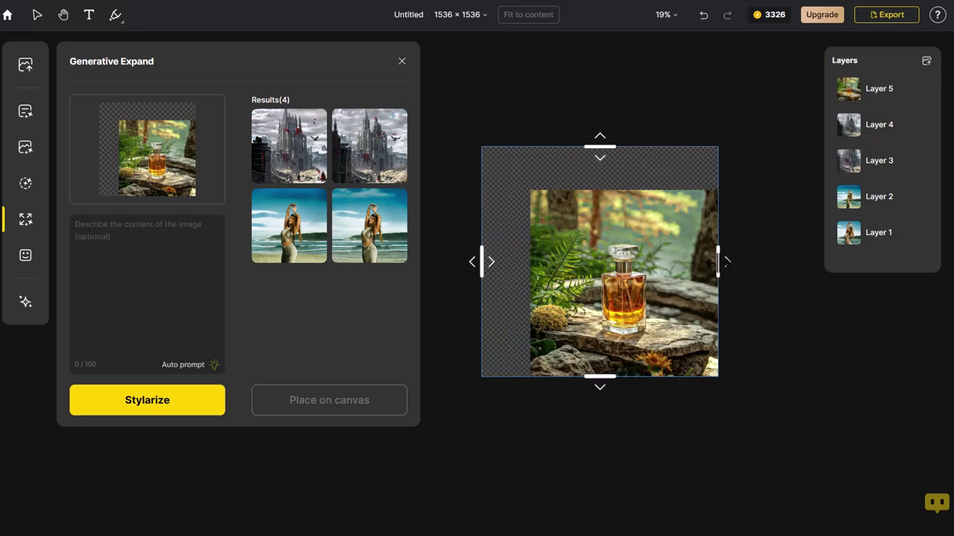
pyautogui.moveTo(717, 262); pyautogui.dragTo(763, 262)
pyautogui.moveTo(635, 385); pyautogui.dragTo(634, 451)
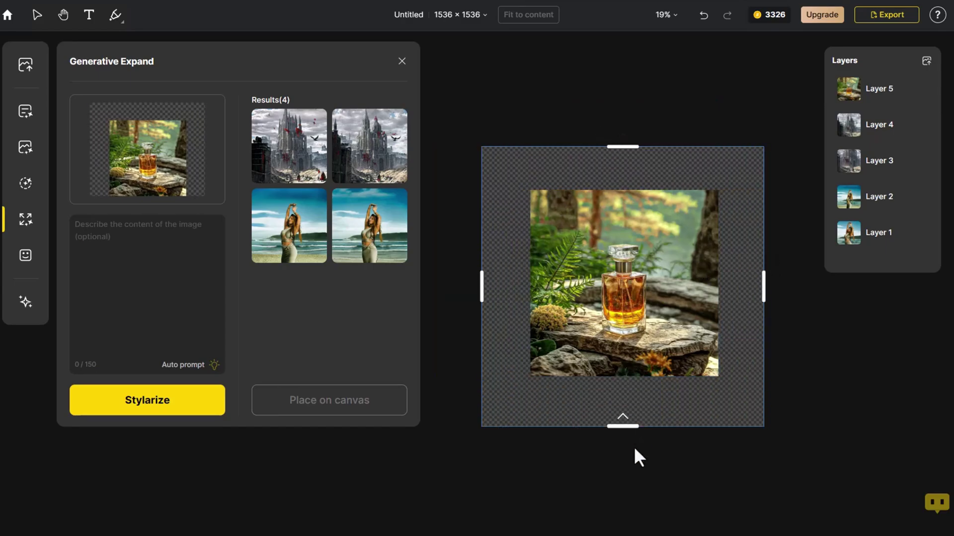
pyautogui.click(184, 251)
pyautogui.write('The product is decorated with a background of stone terraces, and green plants.')
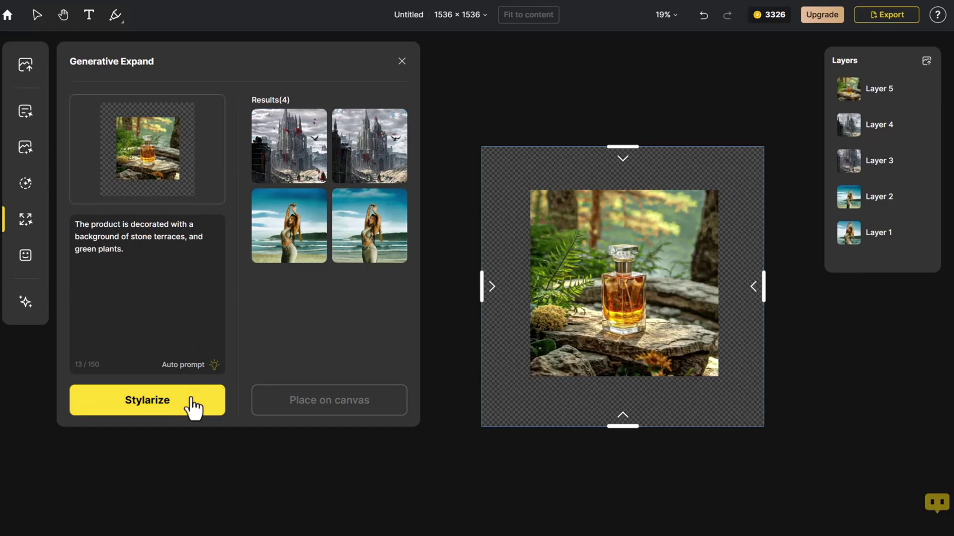
# Generate the perfume expansion and place the second result on the canvas as Layer 6
pyautogui.click(191, 402)
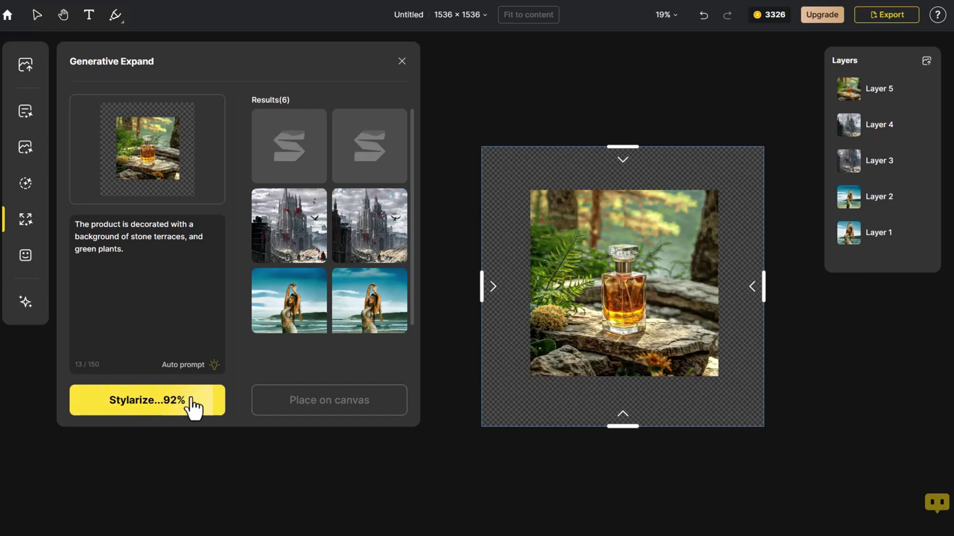
pyautogui.moveTo(288, 146)
pyautogui.click(366, 161)
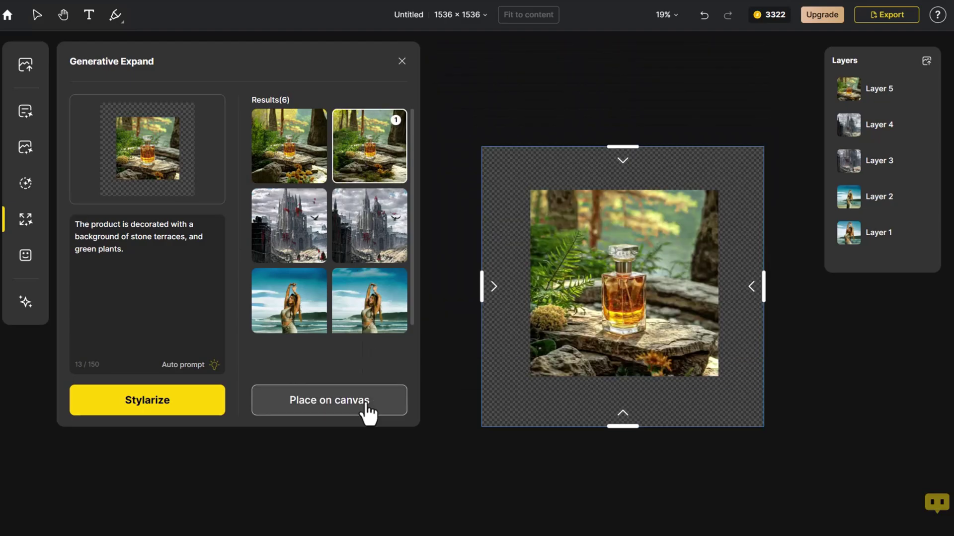
pyautogui.click(366, 411)
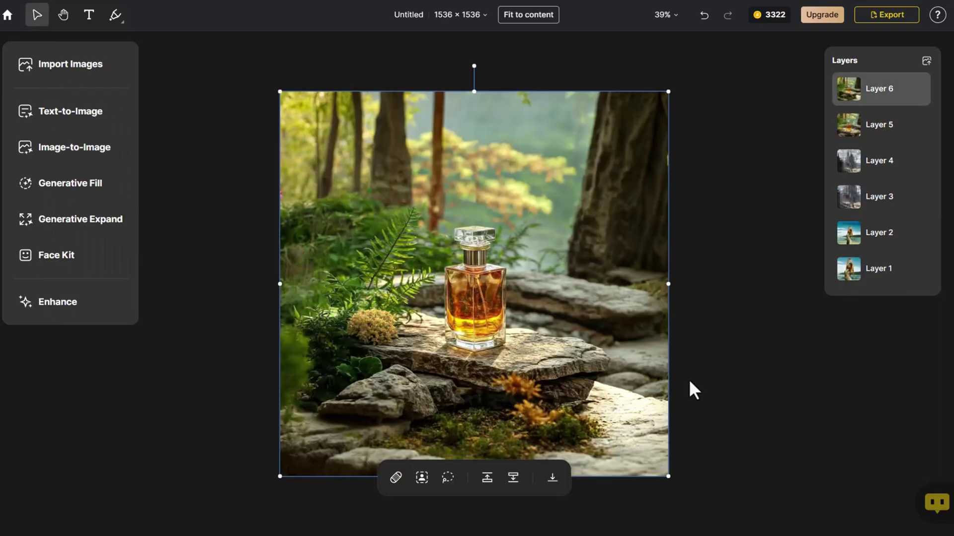
pyautogui.click(693, 381)
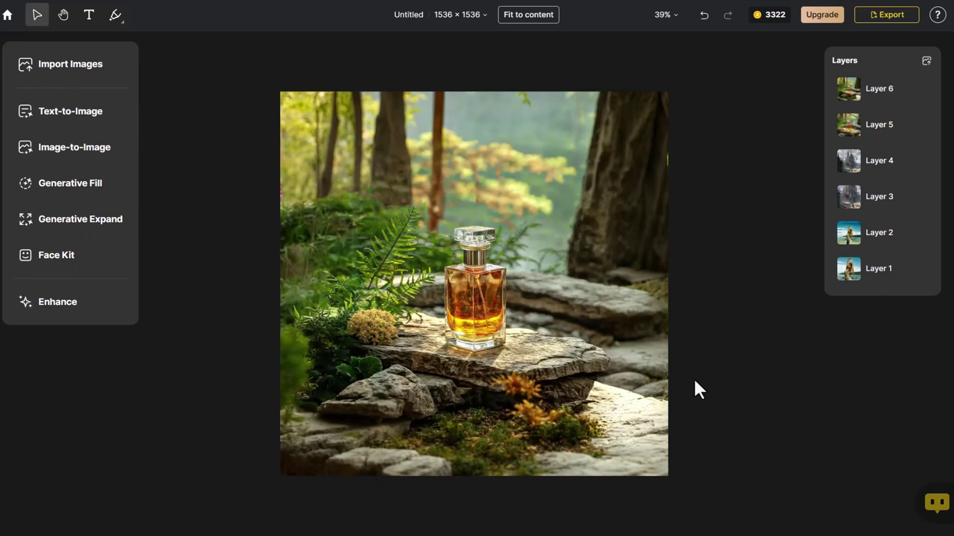
# Import the kayaker-on-turquoise-lake photo as a new layer and deselect it
pyautogui.click(116, 68)
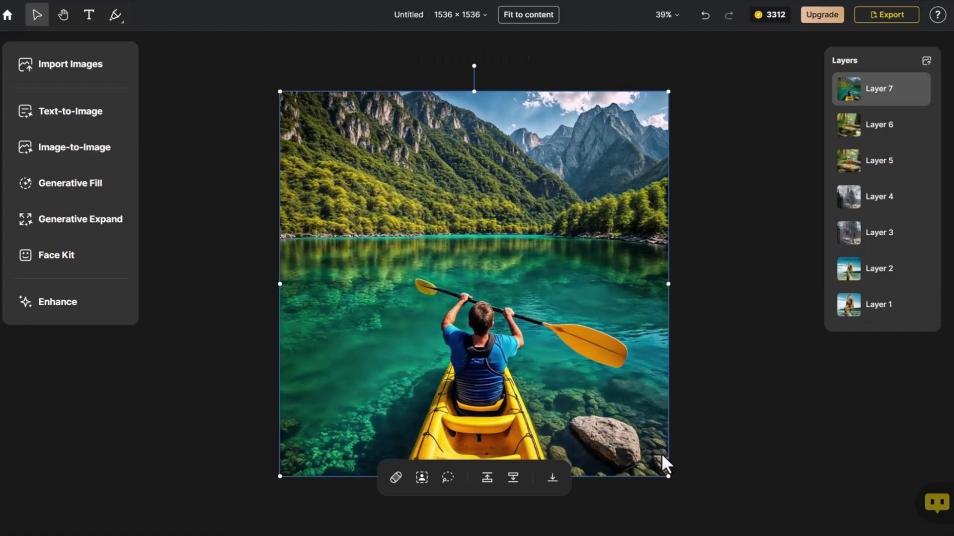
pyautogui.click(212, 280)
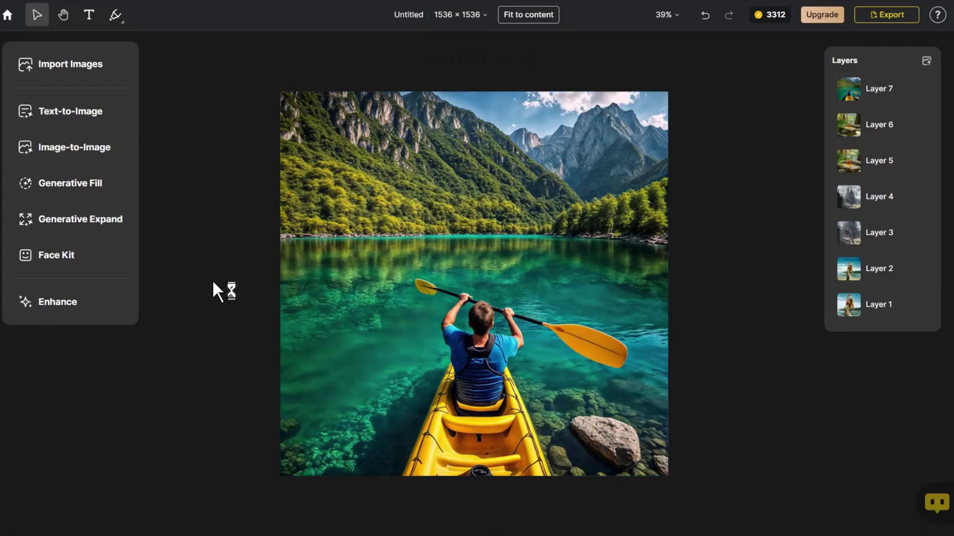
# Extend the kayak photo's expand frame up and down, widening it slightly on each side
pyautogui.click(119, 223)
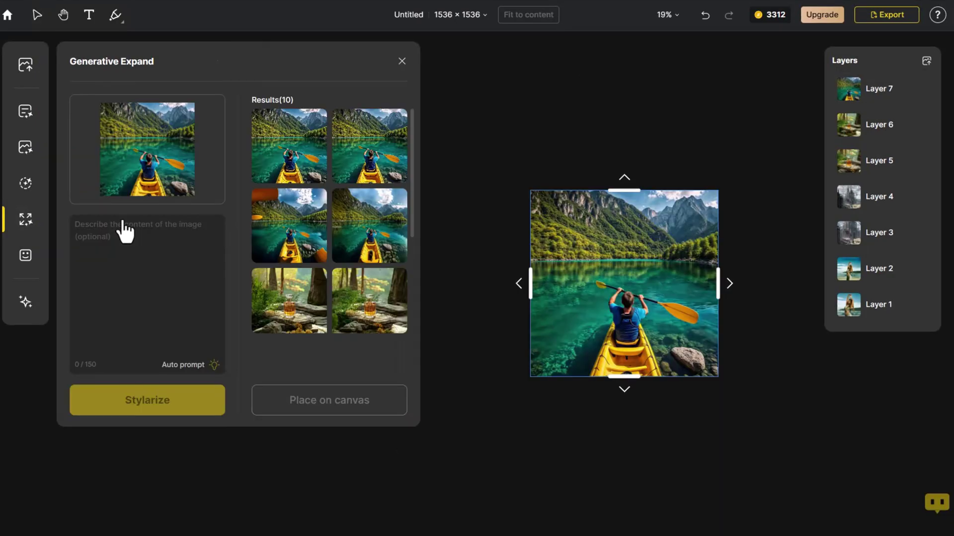
pyautogui.moveTo(624, 190); pyautogui.dragTo(624, 144)
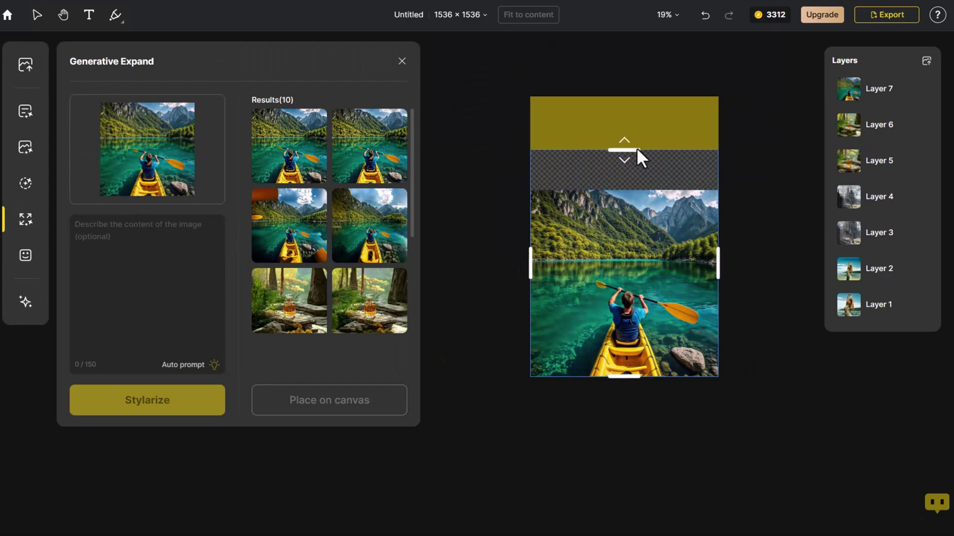
pyautogui.moveTo(625, 376); pyautogui.dragTo(638, 456)
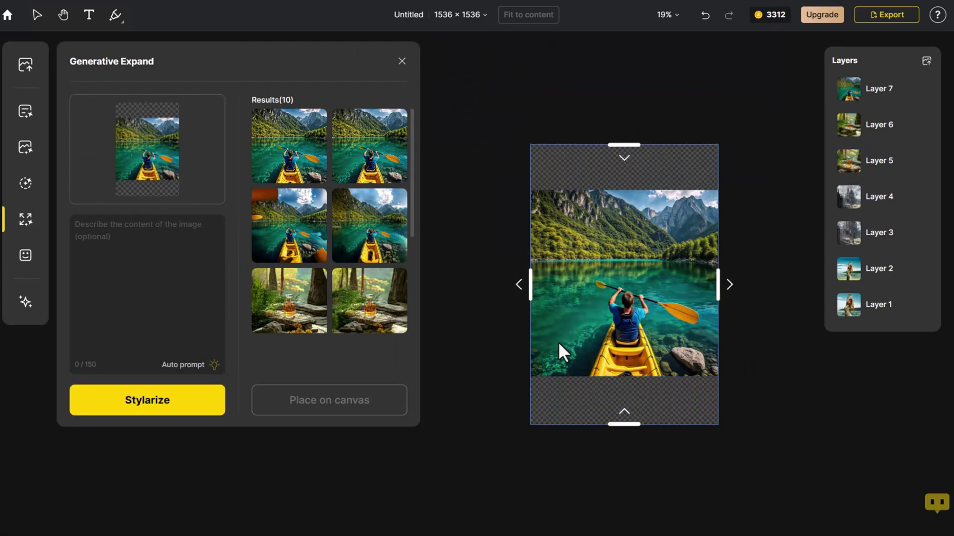
pyautogui.moveTo(530, 296); pyautogui.dragTo(523, 287)
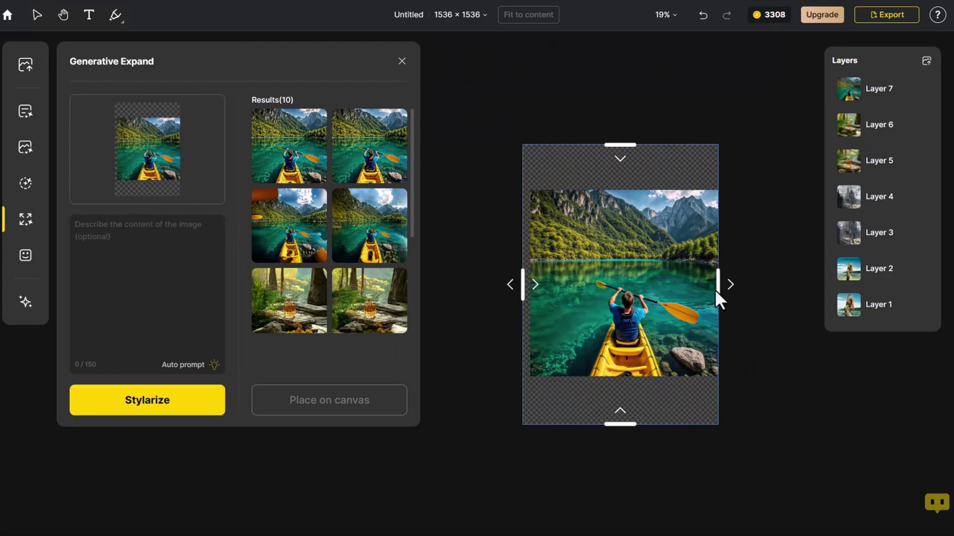
pyautogui.moveTo(710, 289); pyautogui.dragTo(730, 284)
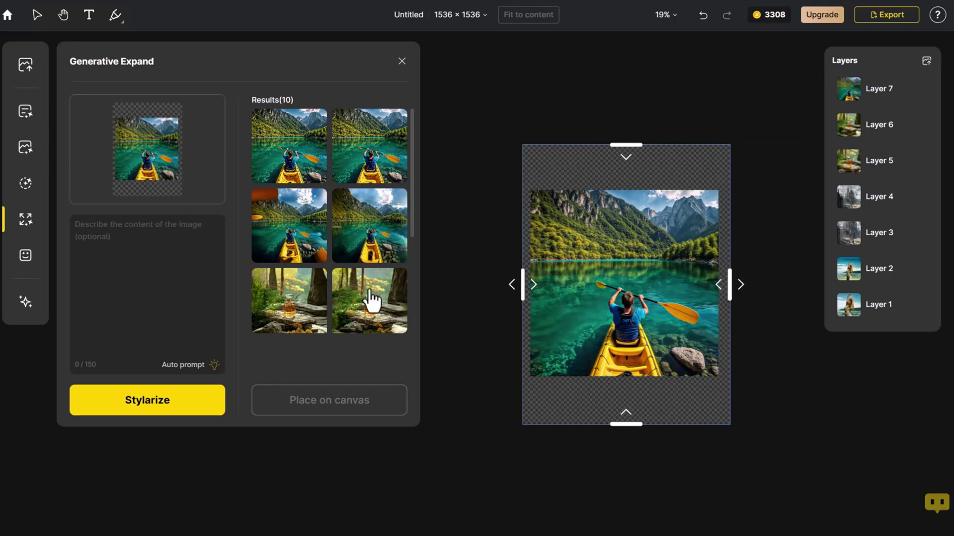
# Generate expansions for a man rowing a yellow boat on a lake, and pick the second result
pyautogui.click(195, 275)
pyautogui.write('A man rows in')
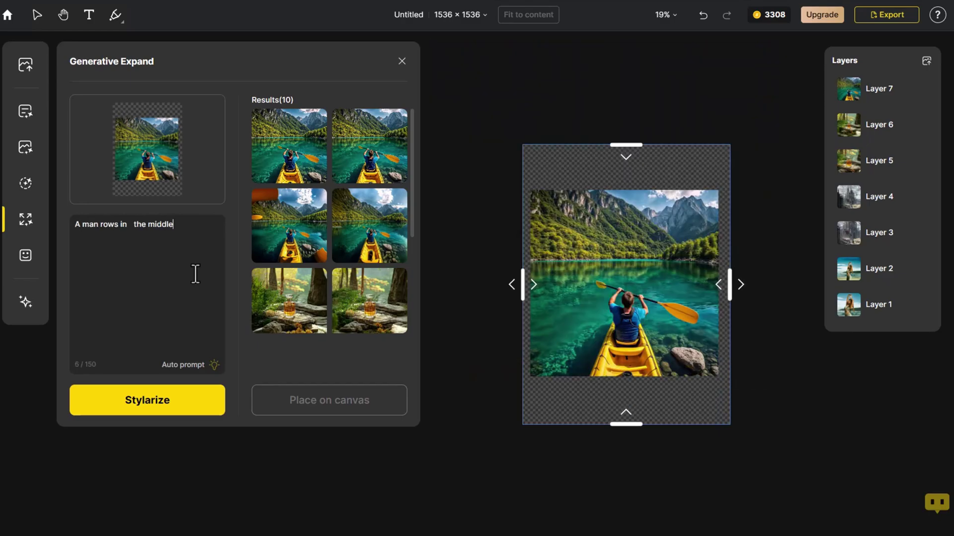
pyautogui.write('  the middle of a lake,the pointed boat is yellow,and the mountains and the sky are carried out.')
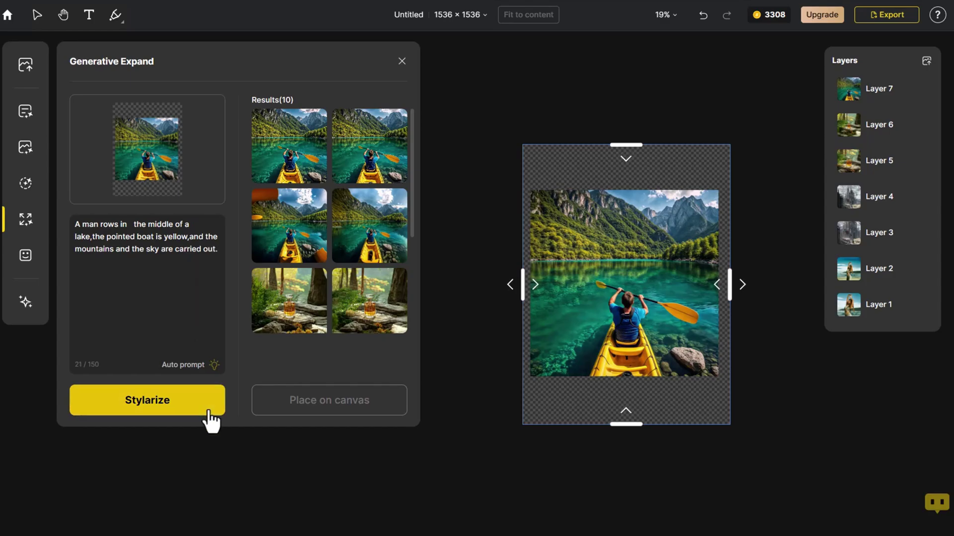
pyautogui.click(208, 411)
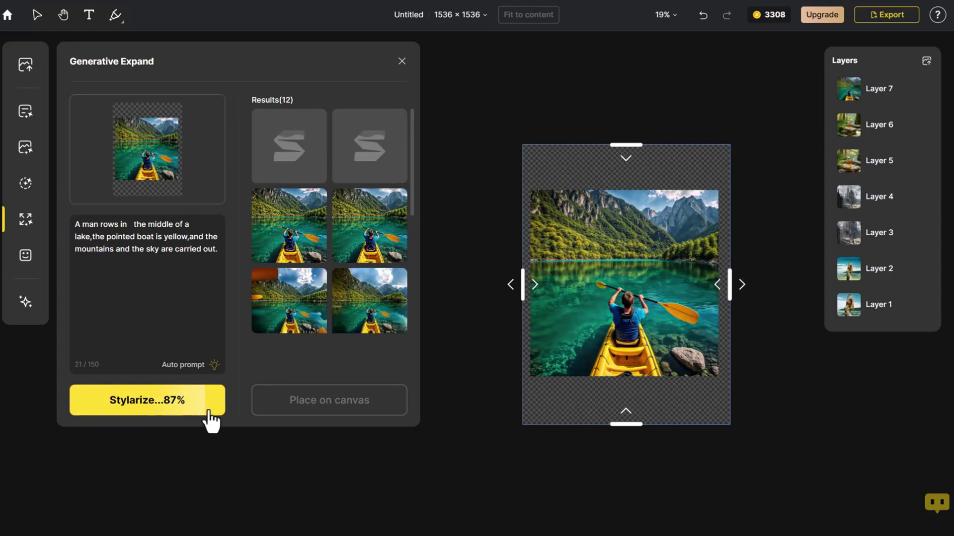
pyautogui.moveTo(289, 146)
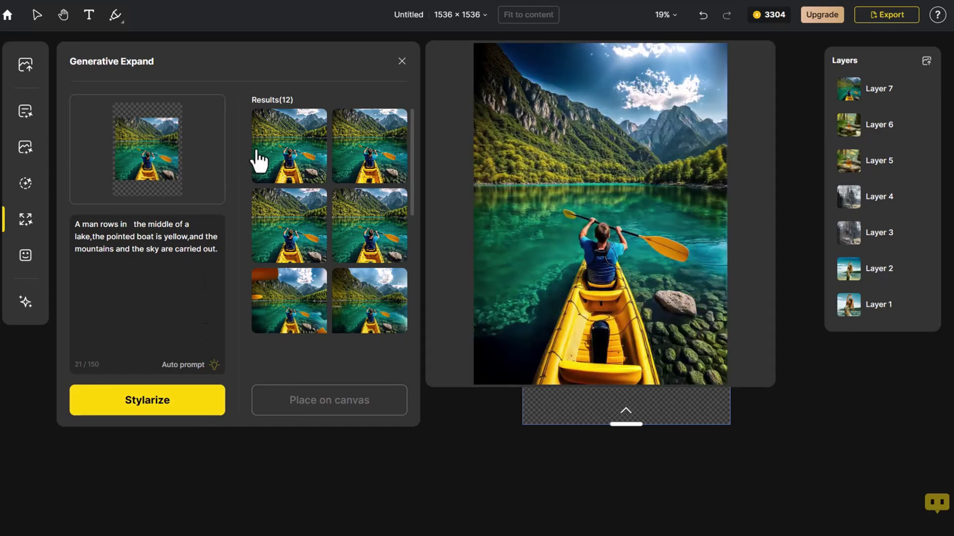
pyautogui.click(362, 160)
# Place the chosen kayak result and change the canvas to 3:4 portrait, 1152 × 1536
pyautogui.click(390, 400)
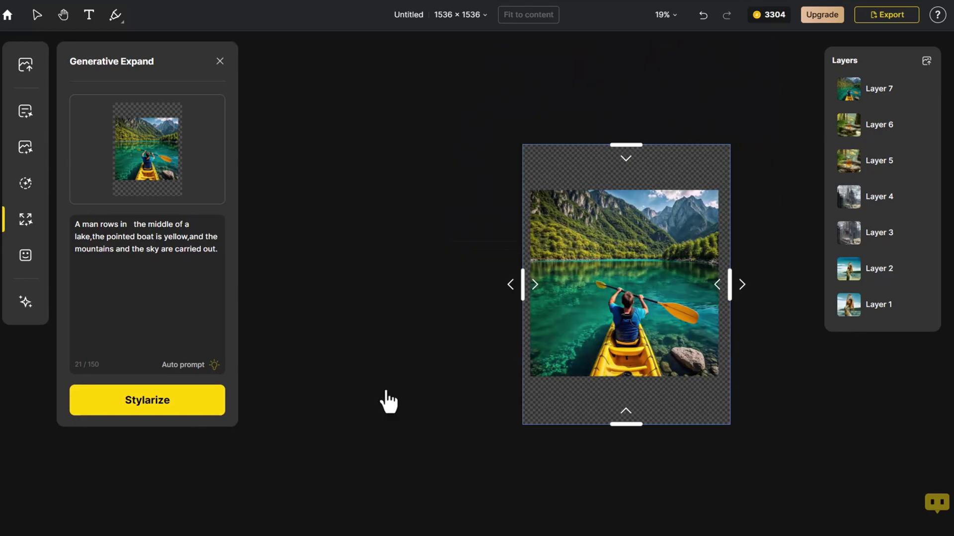
pyautogui.click(458, 14)
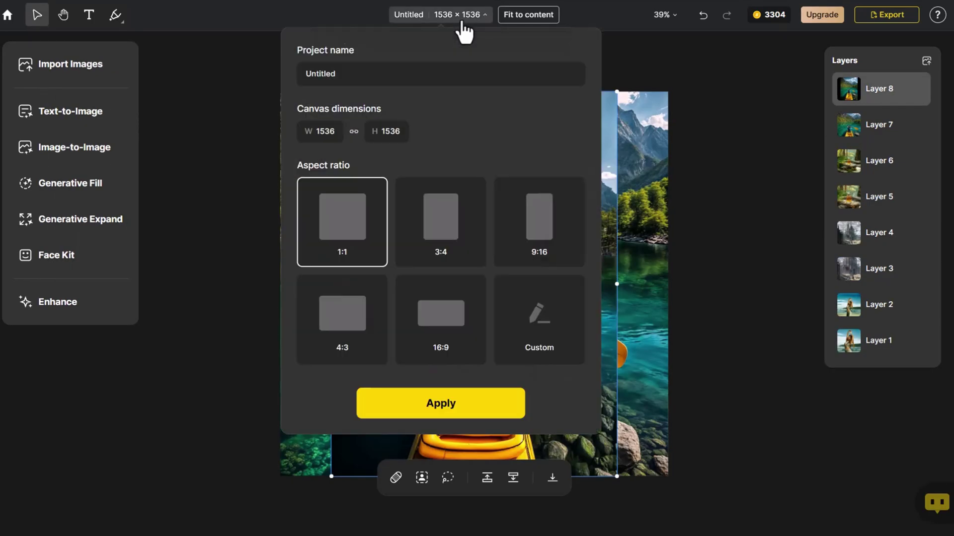
pyautogui.click(453, 206)
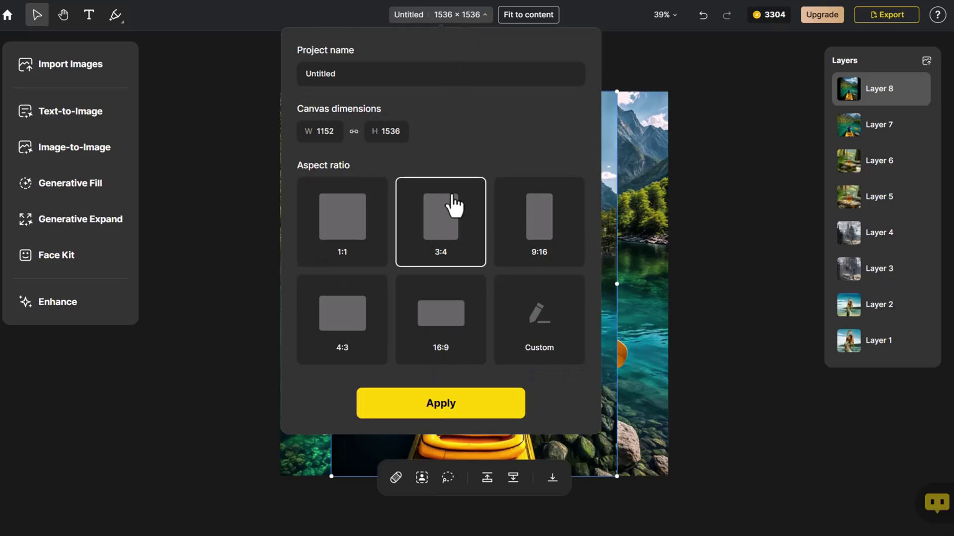
pyautogui.click(468, 398)
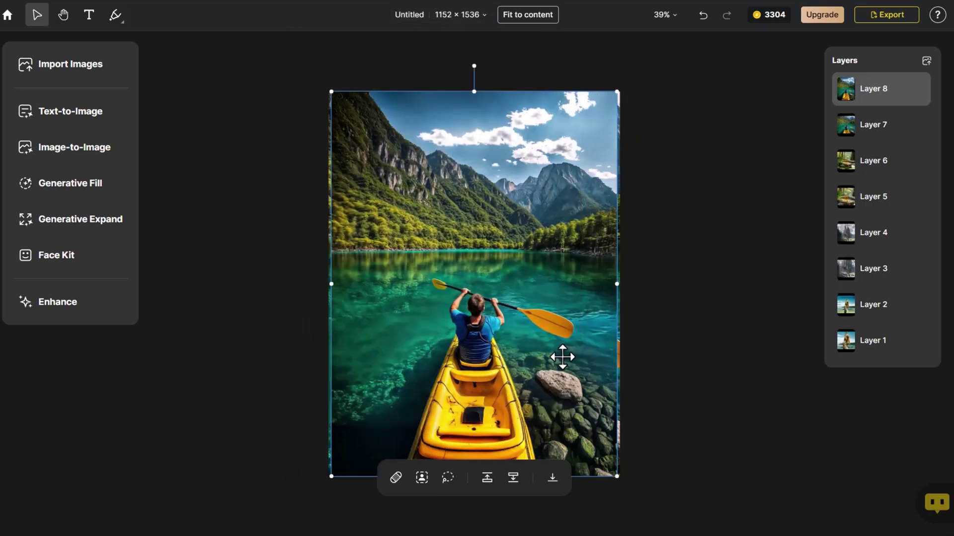
# Enlarge the kayak image by its corners so it covers the whole portrait canvas
pyautogui.moveTo(617, 476); pyautogui.dragTo(623, 484)
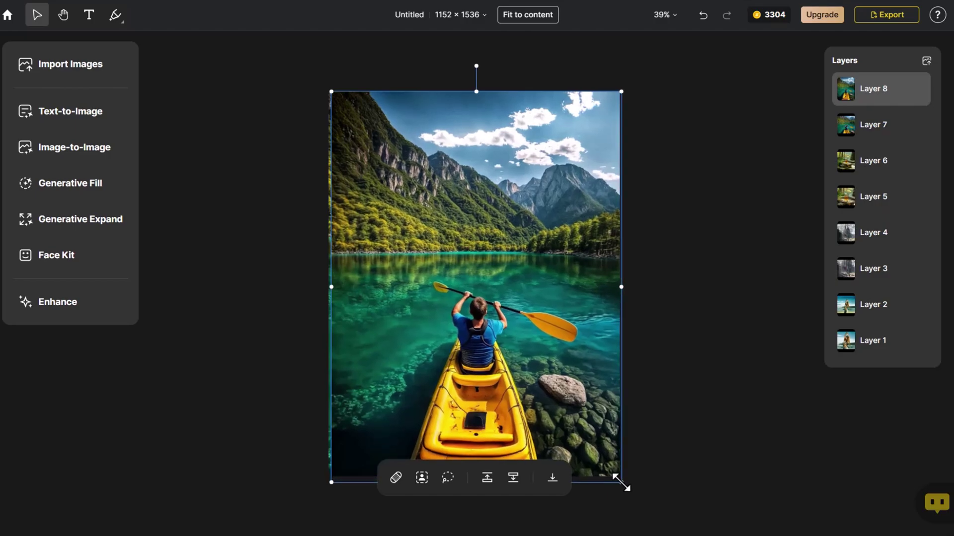
pyautogui.moveTo(332, 481); pyautogui.dragTo(325, 488)
pyautogui.click(648, 326)
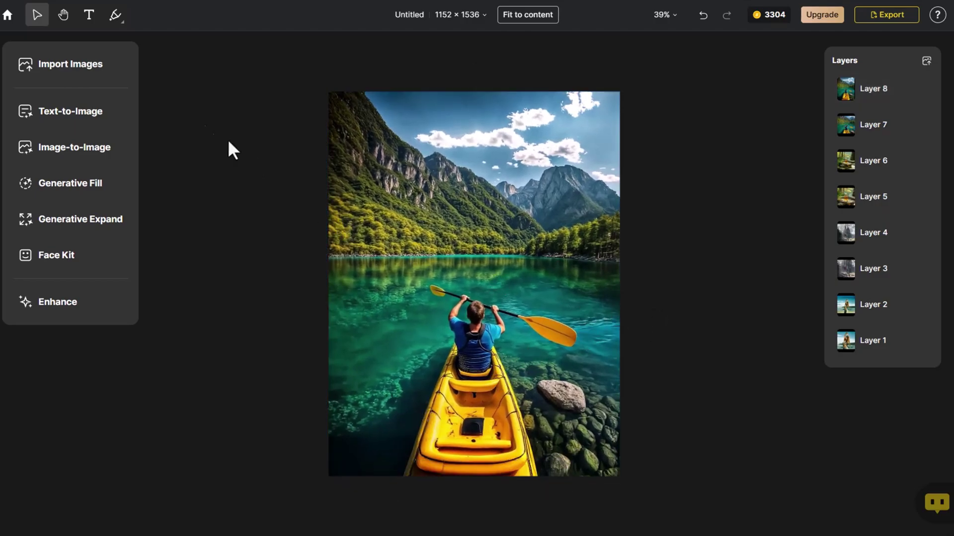
# Add a LAKE text title over the mountains in the Bangers font
pyautogui.click(90, 15)
pyautogui.click(389, 183)
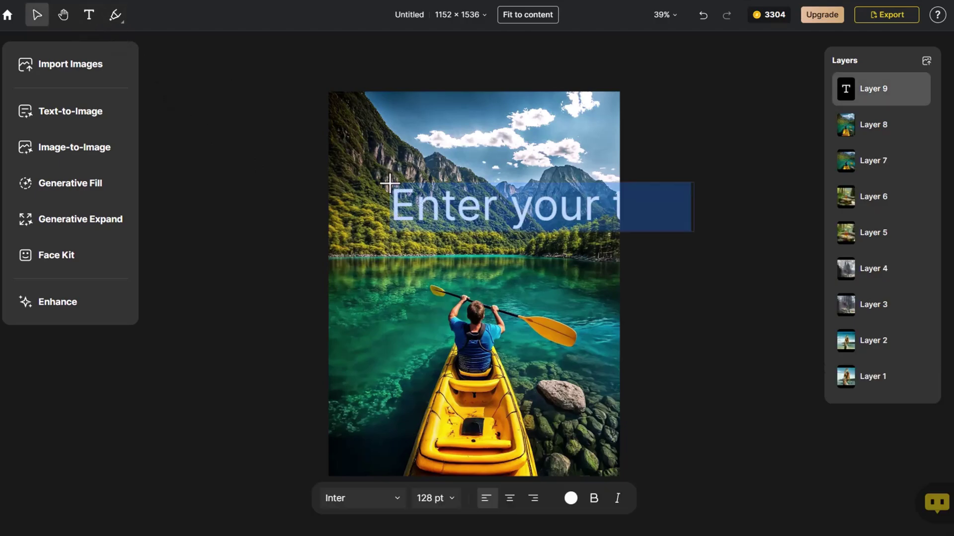
pyautogui.write('LAKE')
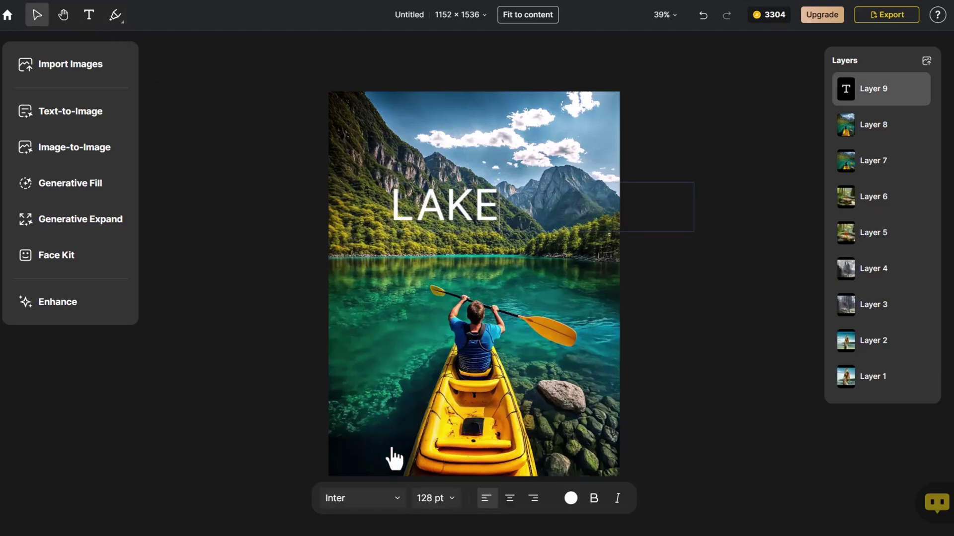
pyautogui.click(394, 499)
pyautogui.click(379, 375)
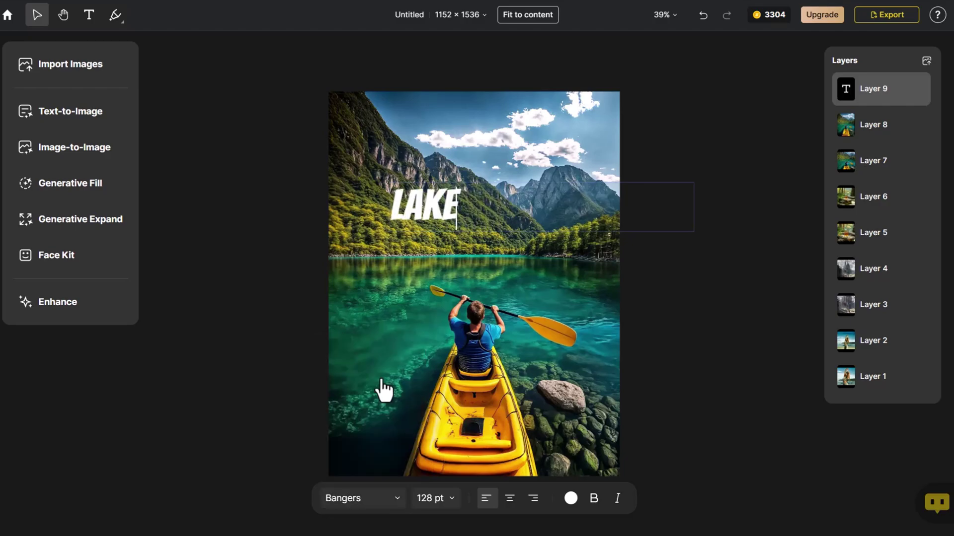
pyautogui.click(654, 155)
# Scale the LAKE title up to about 288 pt
pyautogui.click(447, 203)
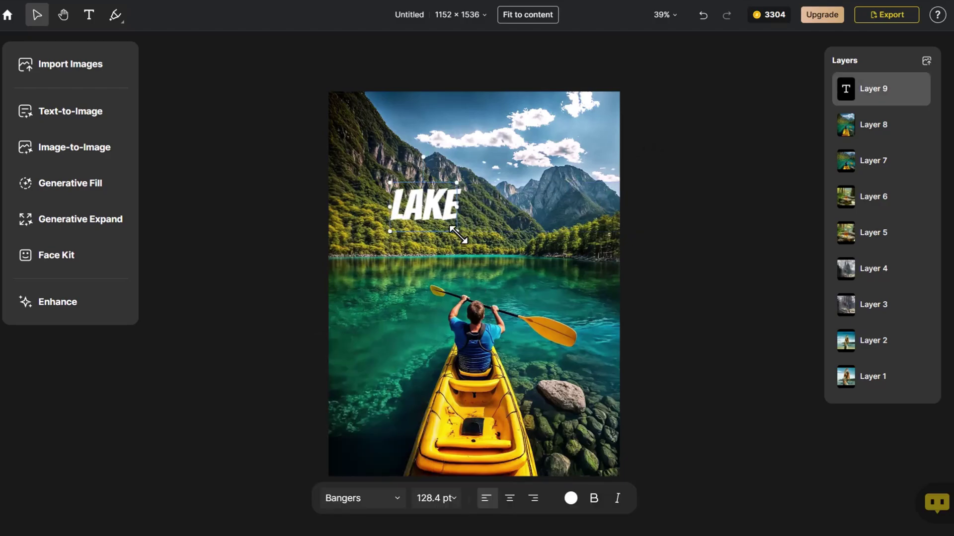
pyautogui.moveTo(462, 224)
pyautogui.mouseDown()
pyautogui.moveTo(521, 306)
pyautogui.moveTo(519, 235)
pyautogui.mouseUp()
pyautogui.click(701, 264)
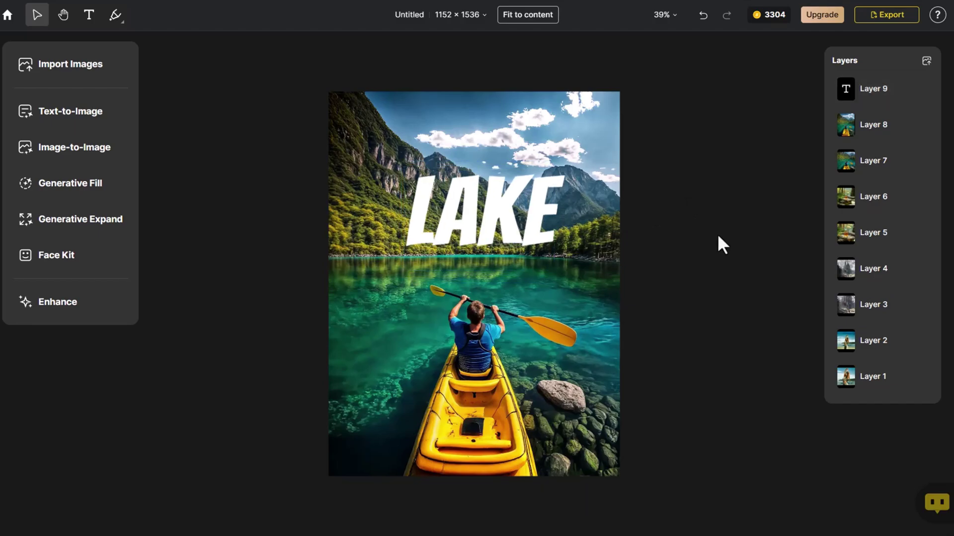
# Hide the LAKE title and kayak poster layers, and return the canvas to square 1536 × 1536
pyautogui.click(919, 90)
pyautogui.click(920, 125)
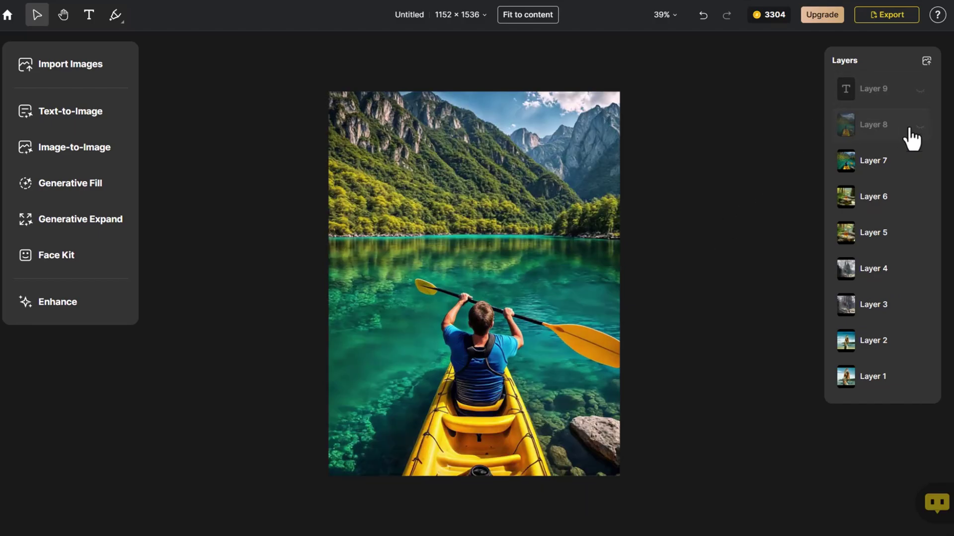
pyautogui.click(486, 15)
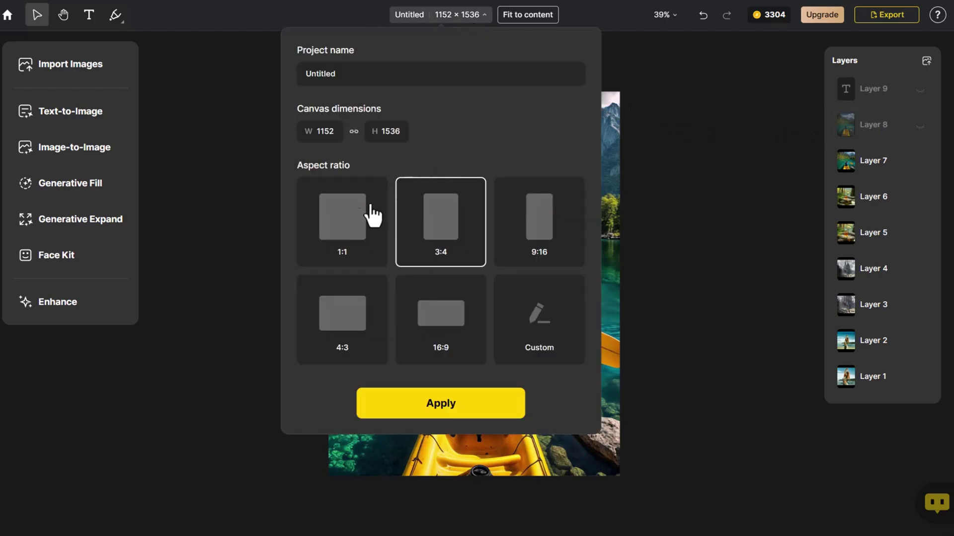
pyautogui.click(361, 219)
pyautogui.click(442, 404)
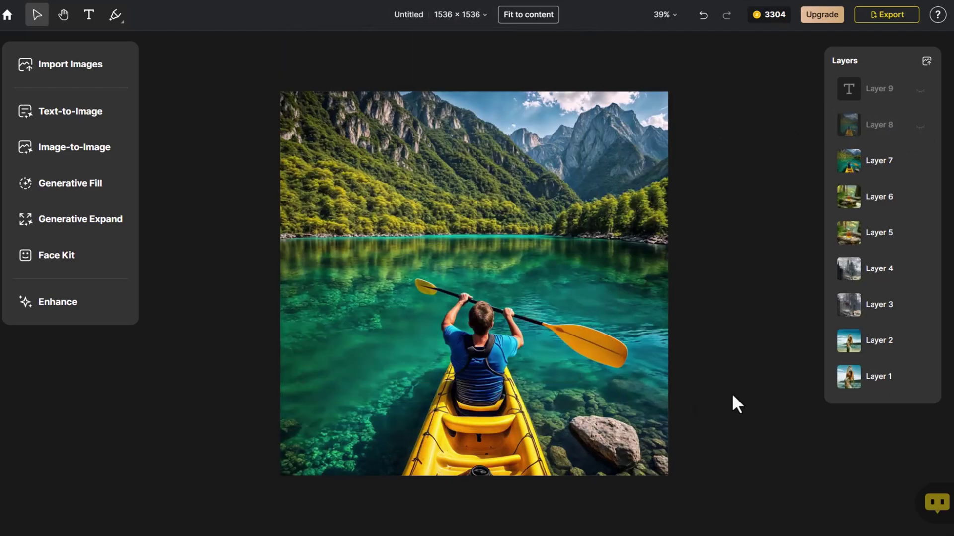
# Hide Layers 2–8 together, then make Layers 2–6 visible again
pyautogui.click(867, 165)
pyautogui.keyDown('shift'); pyautogui.click(881, 349); pyautogui.keyUp('shift')
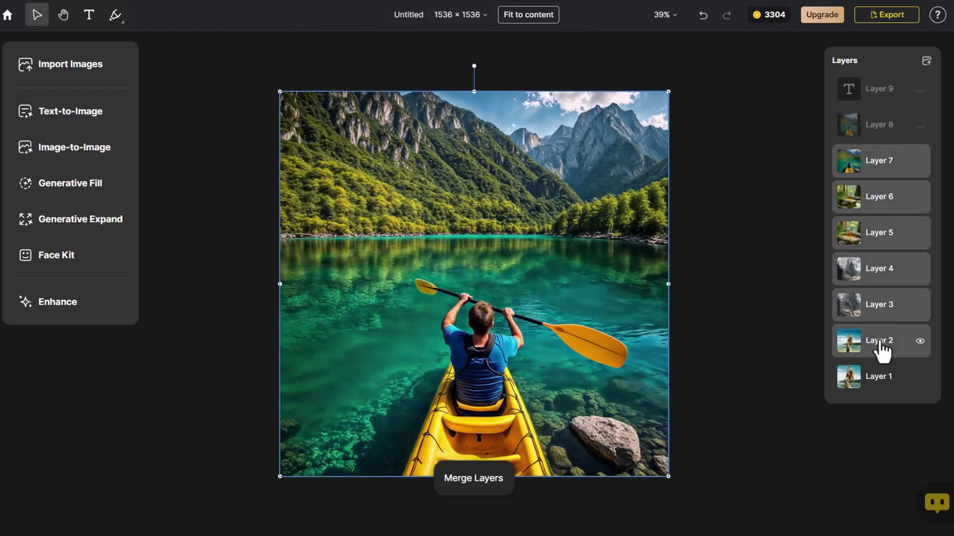
pyautogui.rightClick(881, 348)
pyautogui.click(913, 406)
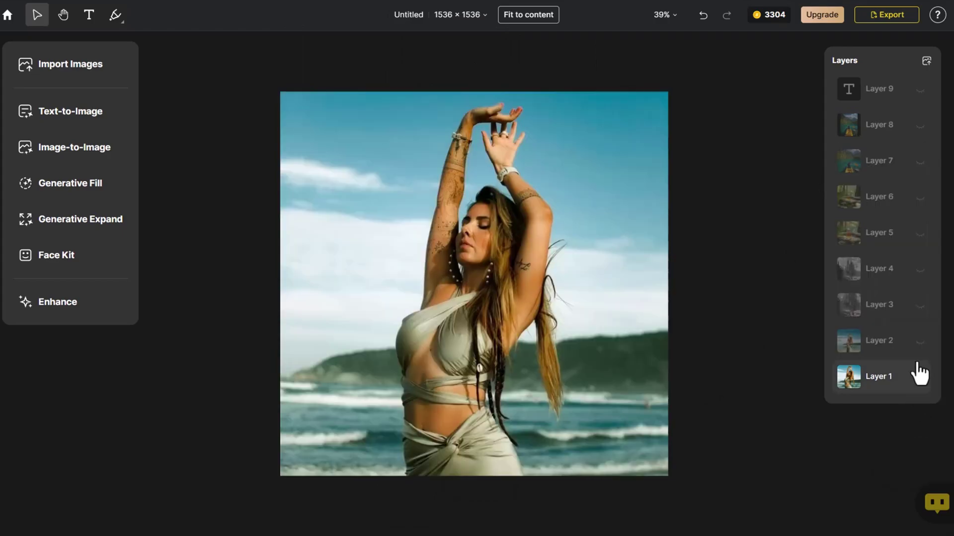
pyautogui.click(919, 343)
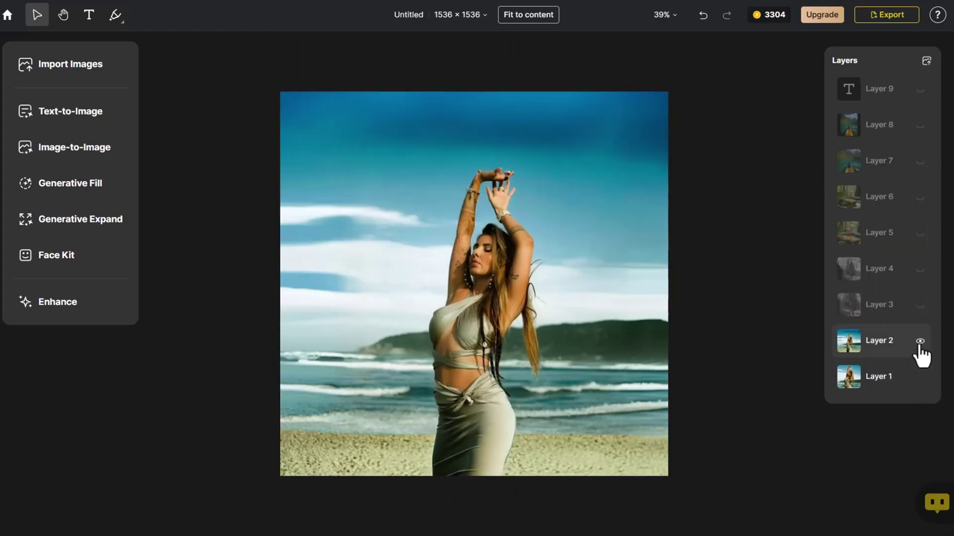
pyautogui.click(919, 306)
pyautogui.click(920, 270)
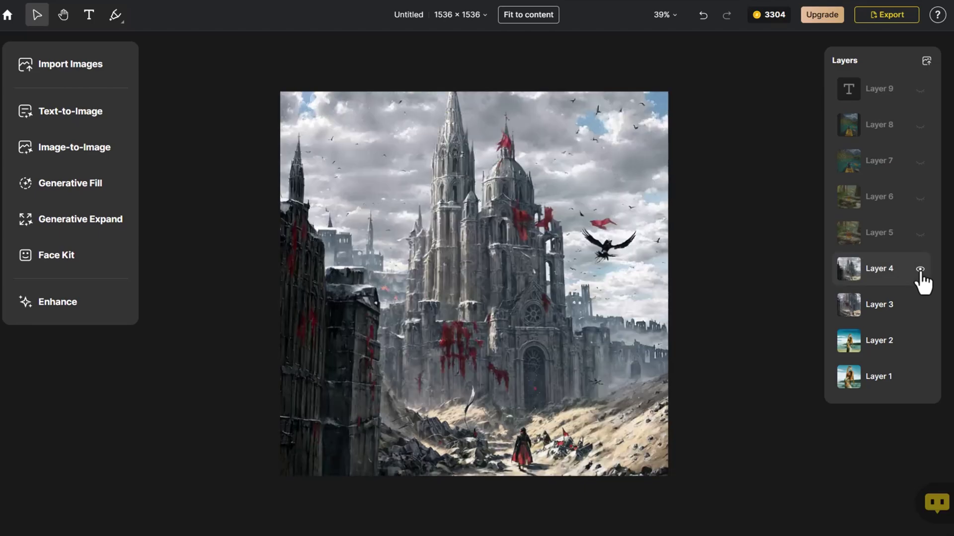
pyautogui.click(920, 234)
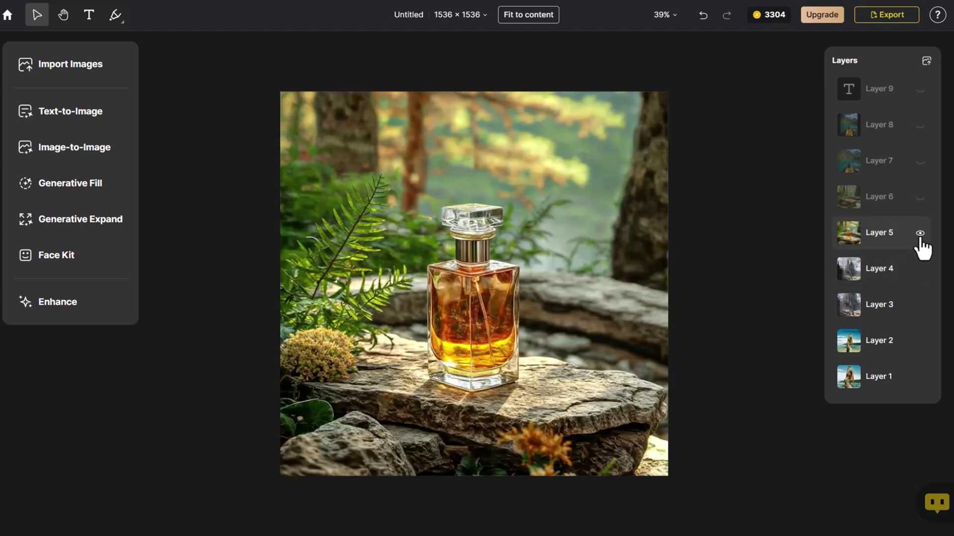
pyautogui.click(919, 198)
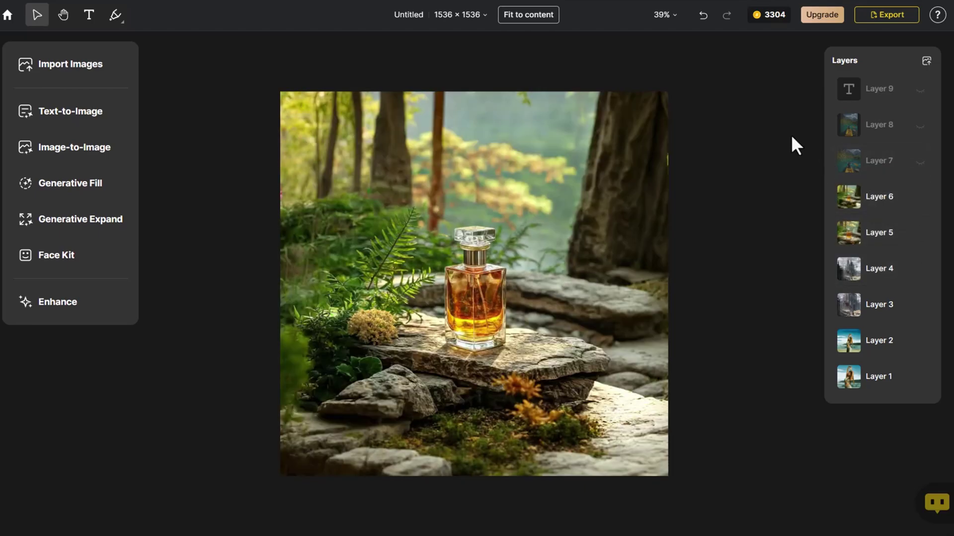
# Export the visible layers at 1× upscale
pyautogui.click(888, 22)
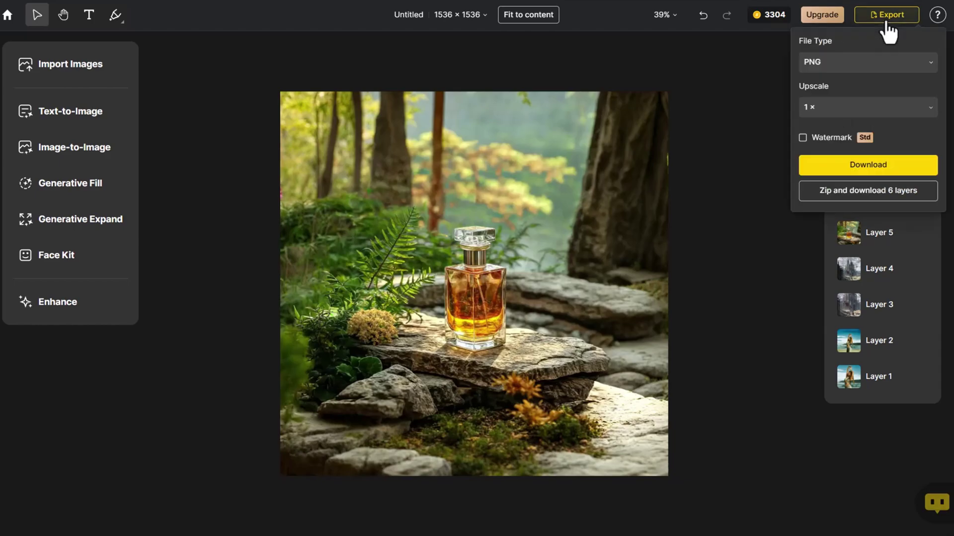
pyautogui.click(869, 110)
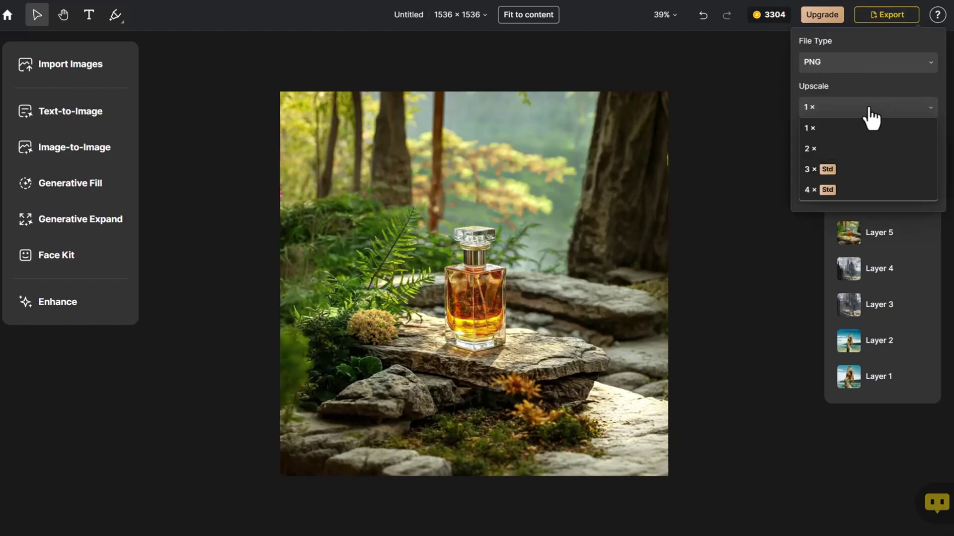
pyautogui.click(869, 108)
pyautogui.click(868, 167)
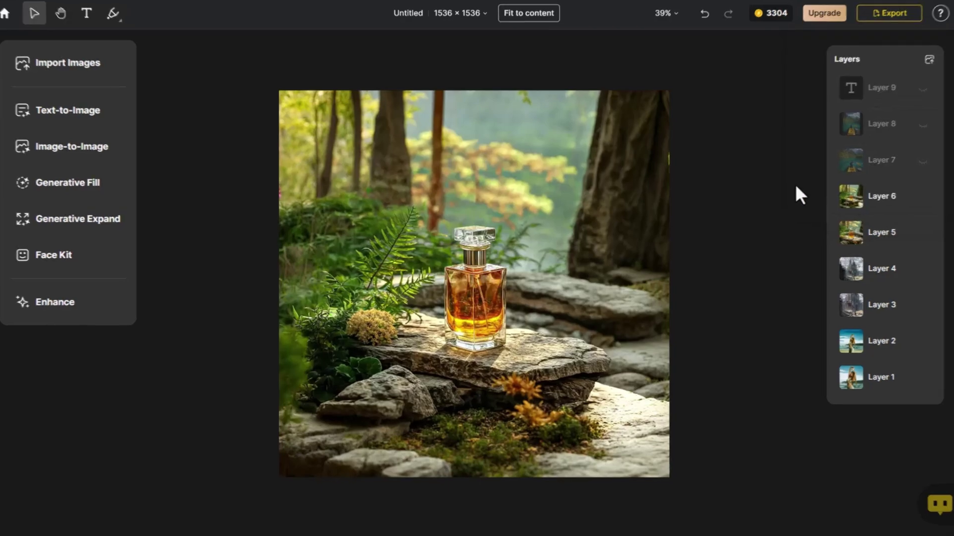